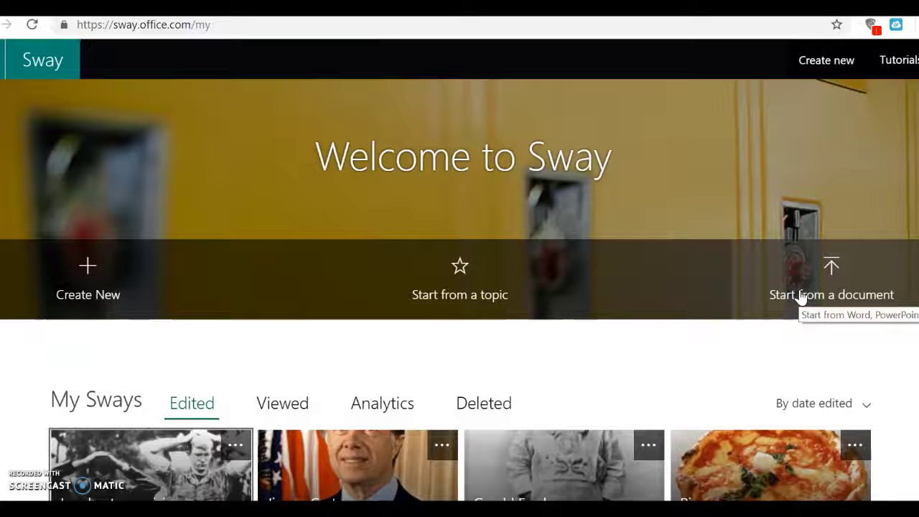
# - Create a new Sway outline from the topic "Jimmy Carter"
pyautogui.click(446, 305)
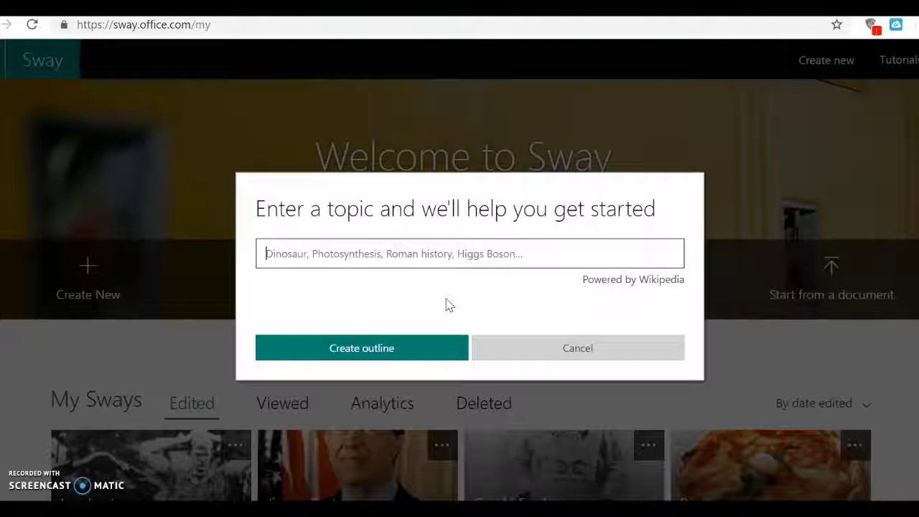
pyautogui.click(435, 244)
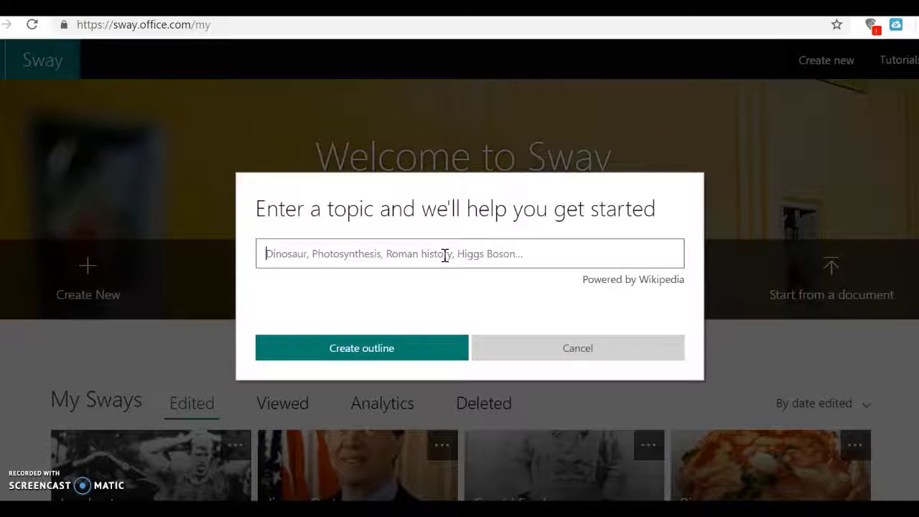
pyautogui.write('Jimmy Carter')
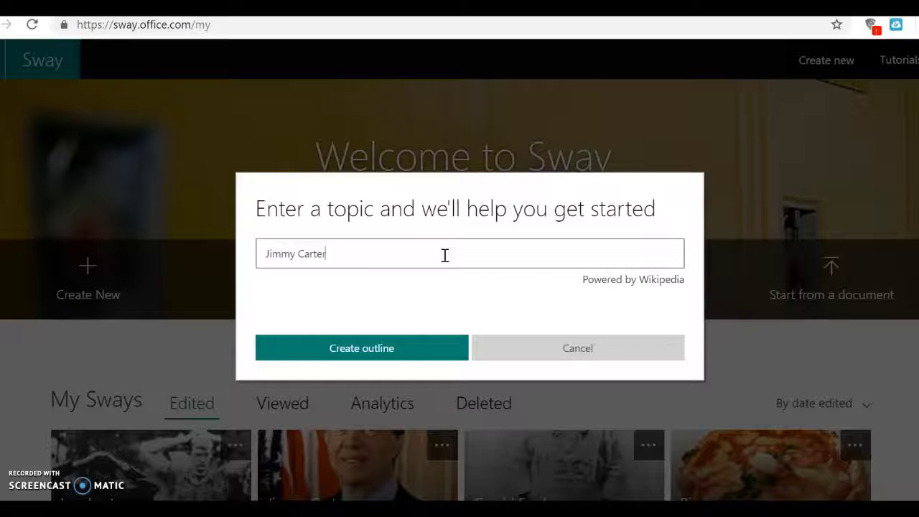
pyautogui.click(367, 353)
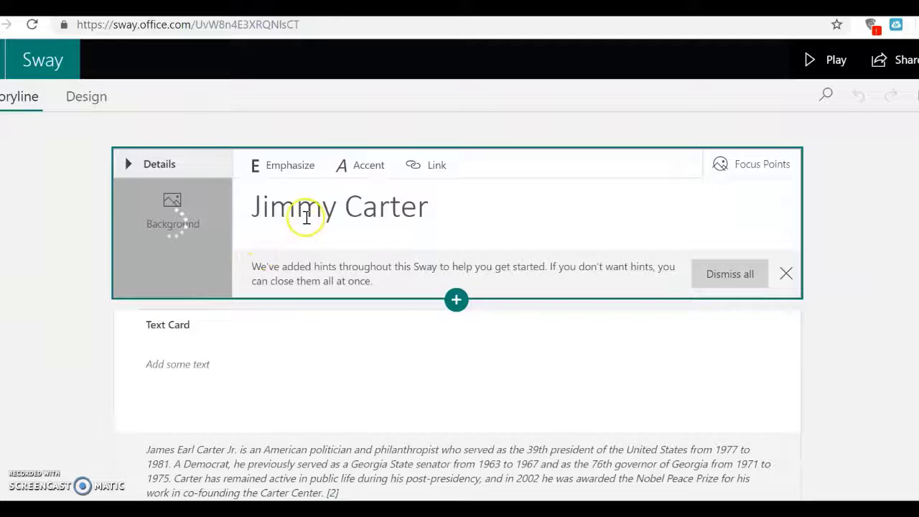
# - Review the generated storyline from the title card and its background image through the section headings, image cards and text hints
pyautogui.click(348, 216)
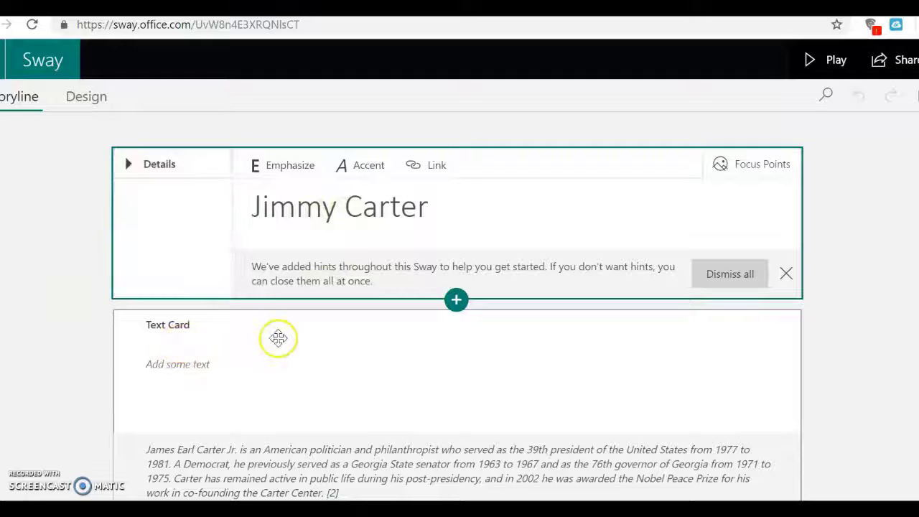
pyautogui.click(180, 256)
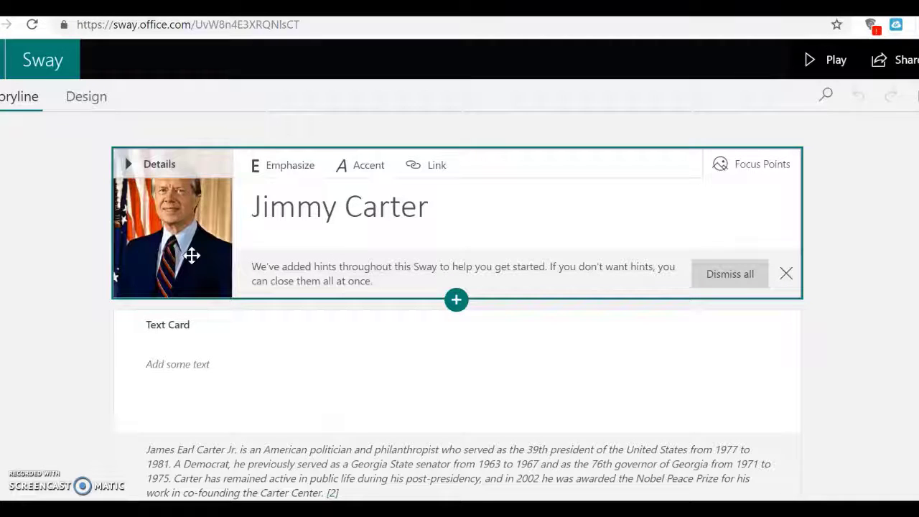
pyautogui.click(190, 245)
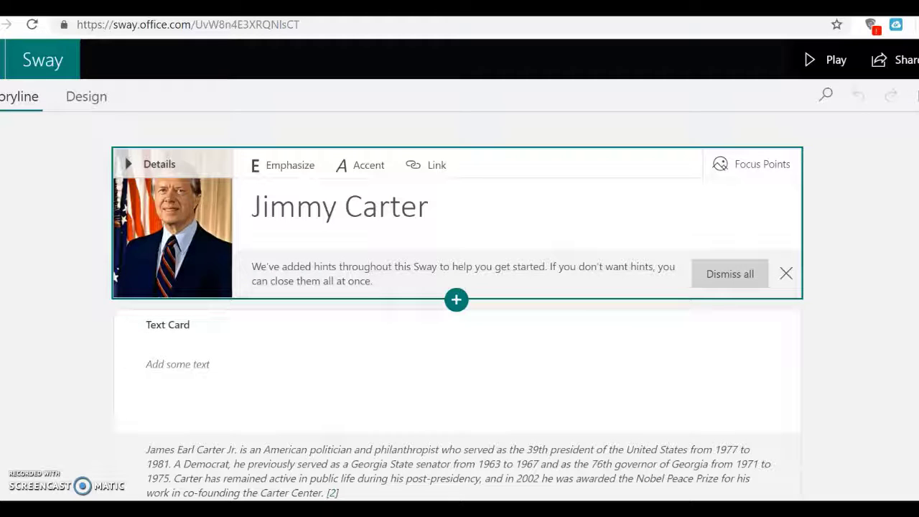
pyautogui.scroll(-3, 459, 287)
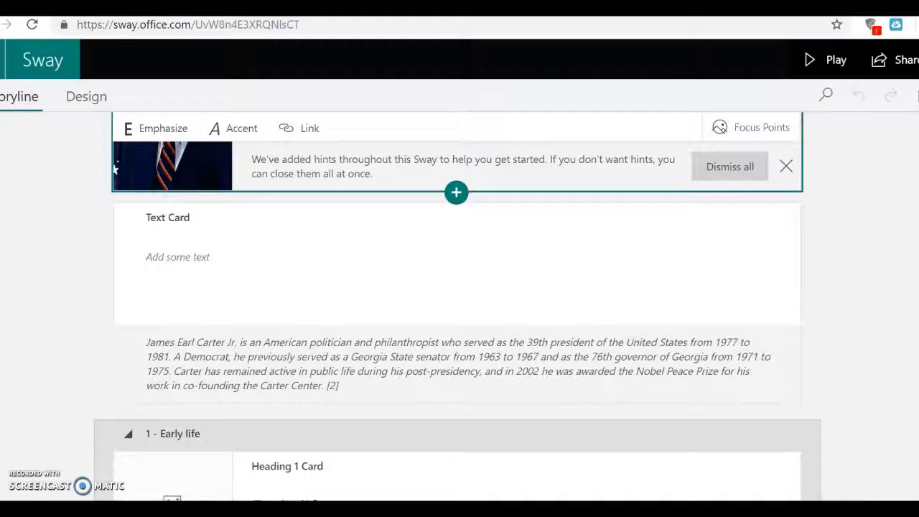
pyautogui.scroll(-1, 459, 301)
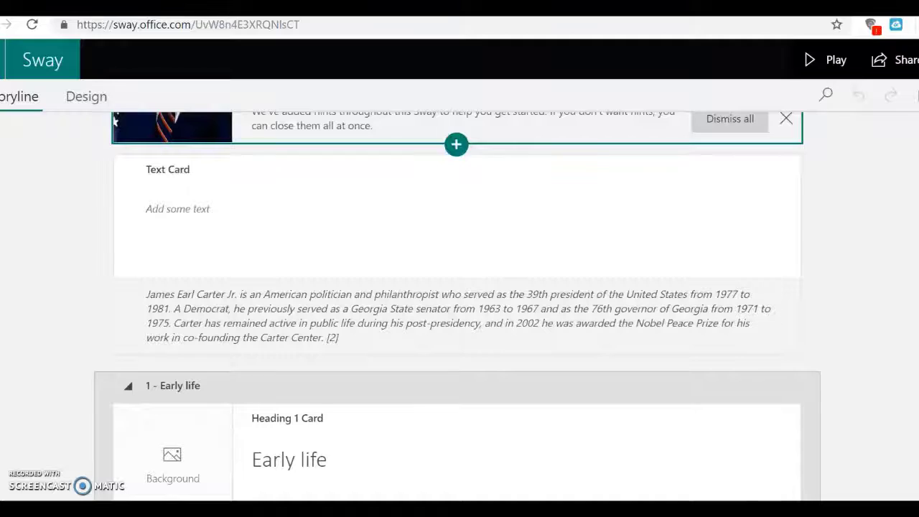
pyautogui.scroll(-5, 459, 301)
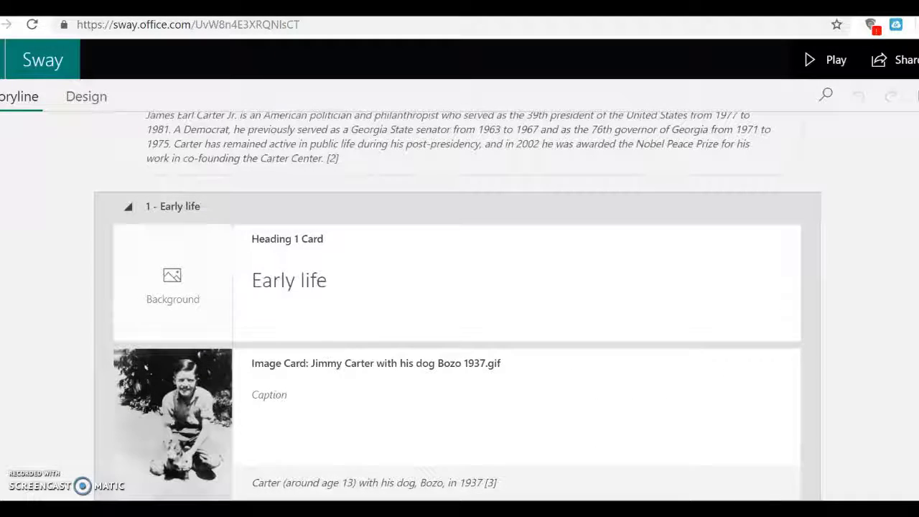
pyautogui.scroll(-3, 459, 301)
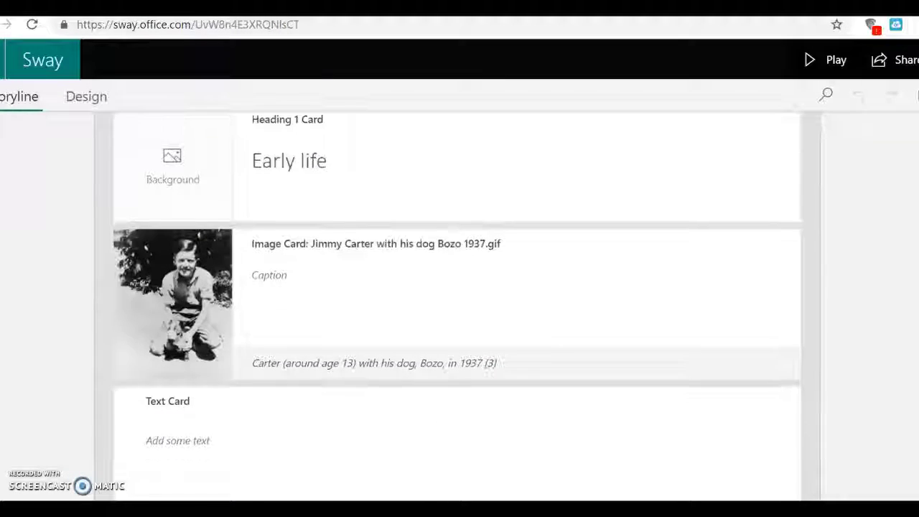
pyautogui.scroll(-12, 459, 302)
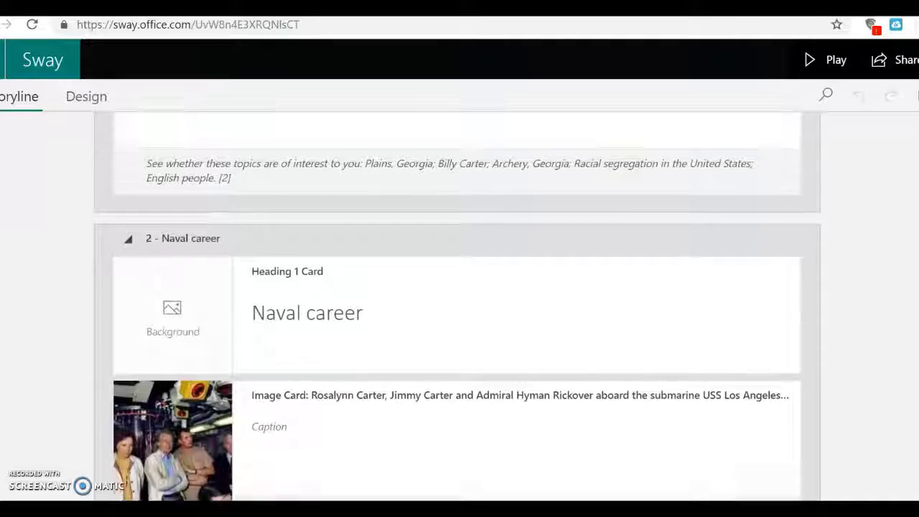
pyautogui.scroll(-8, 460, 301)
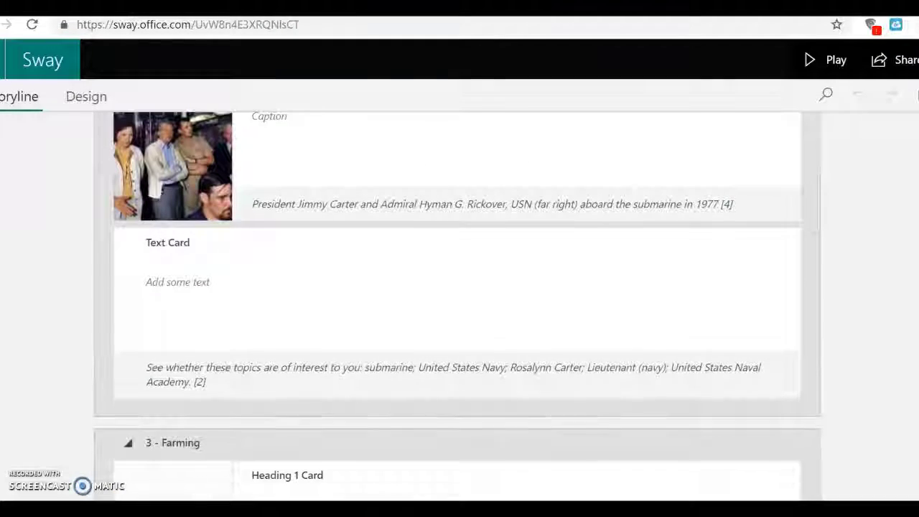
pyautogui.scroll(-4, 459, 302)
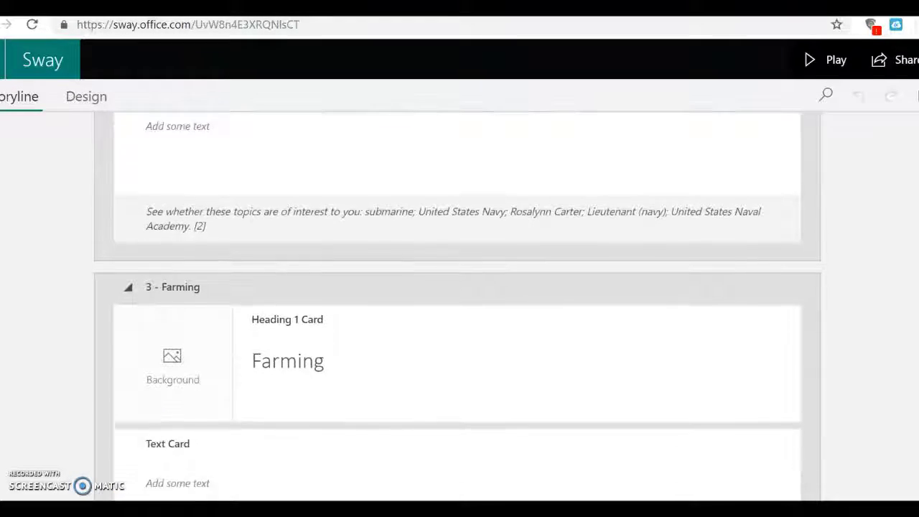
pyautogui.scroll(-4, 459, 302)
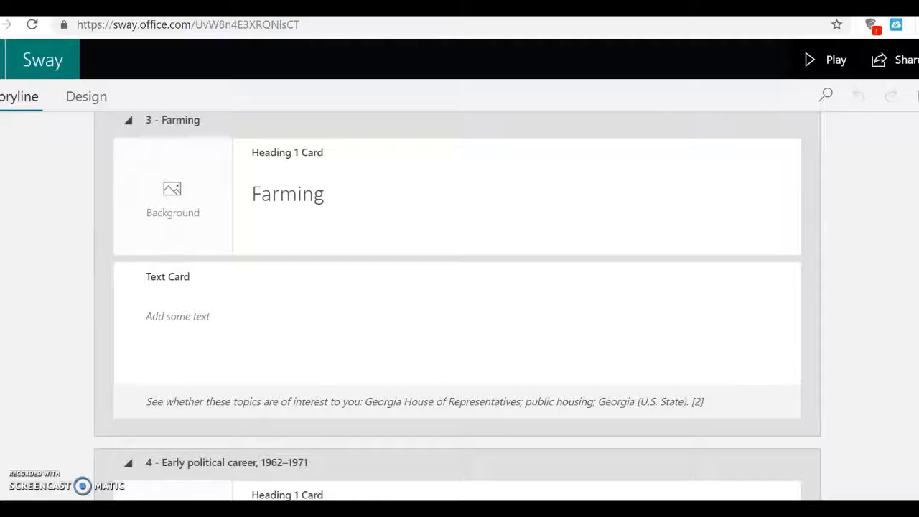
pyautogui.scroll(-3, 460, 302)
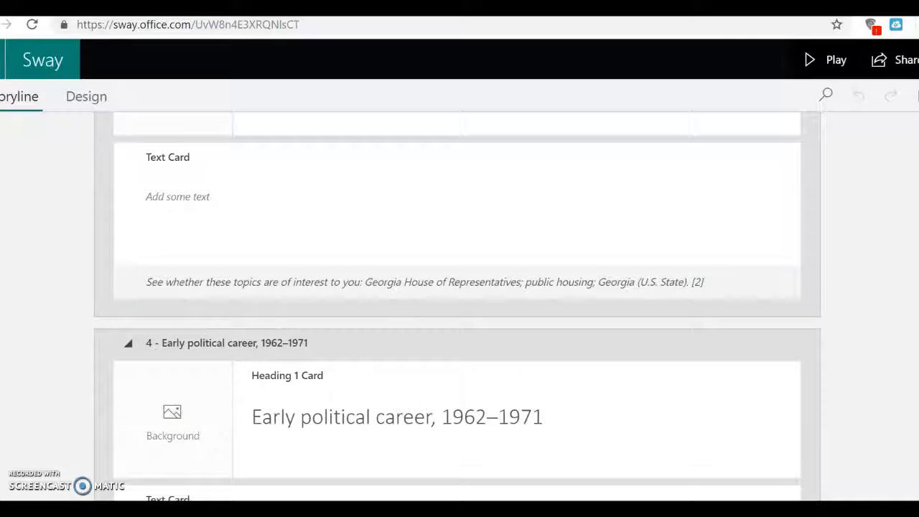
pyautogui.scroll(-8, 459, 302)
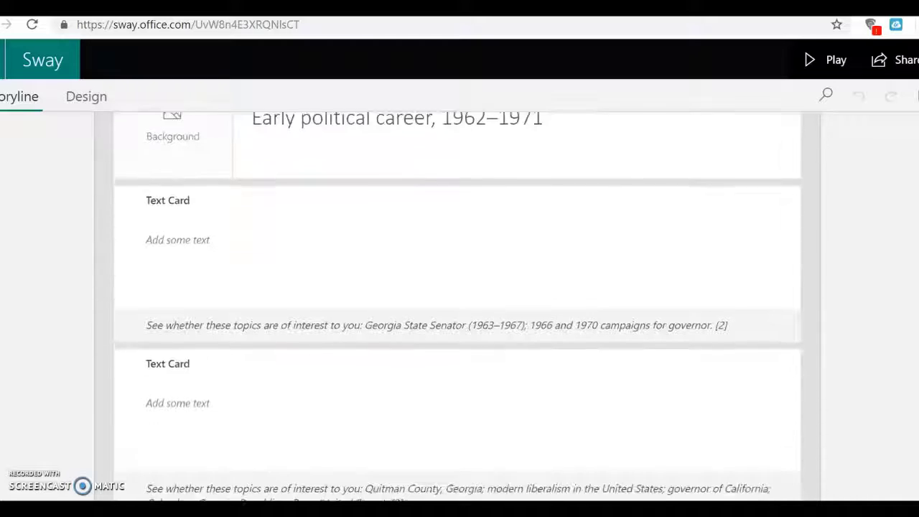
pyautogui.scroll(3, 459, 301)
pyautogui.scroll(-10, 459, 301)
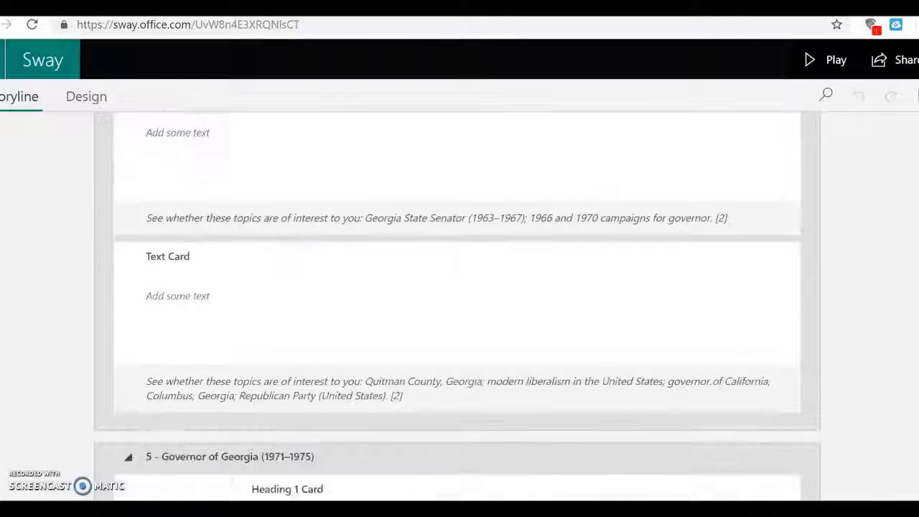
pyautogui.scroll(-2, 459, 301)
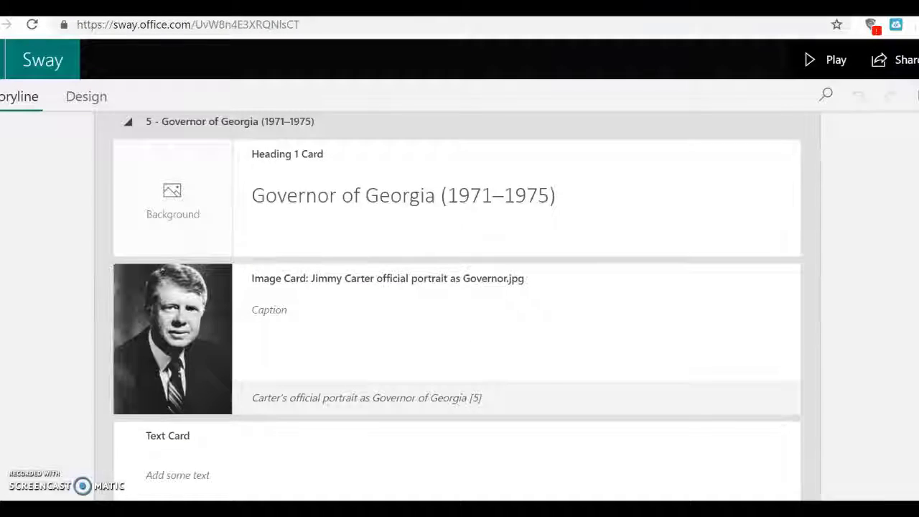
pyautogui.scroll(-6, 459, 301)
pyautogui.scroll(-8, 460, 301)
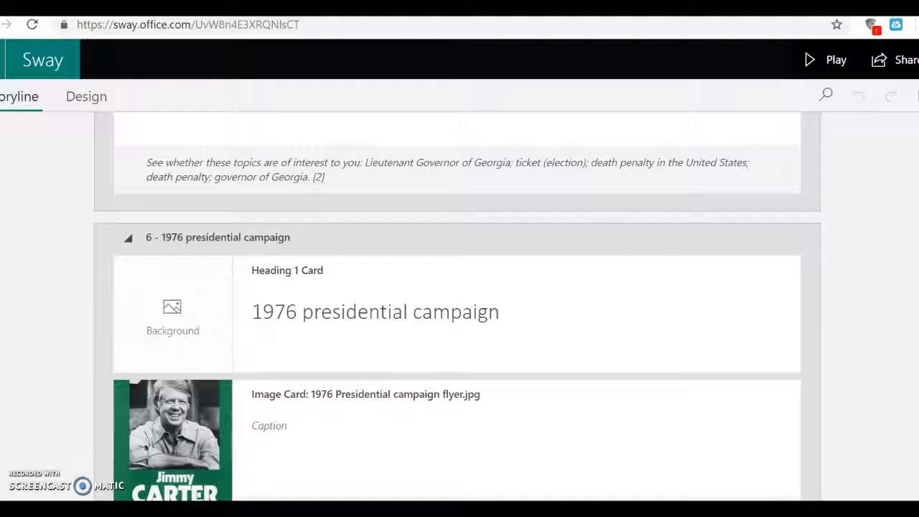
pyautogui.scroll(-3, 460, 301)
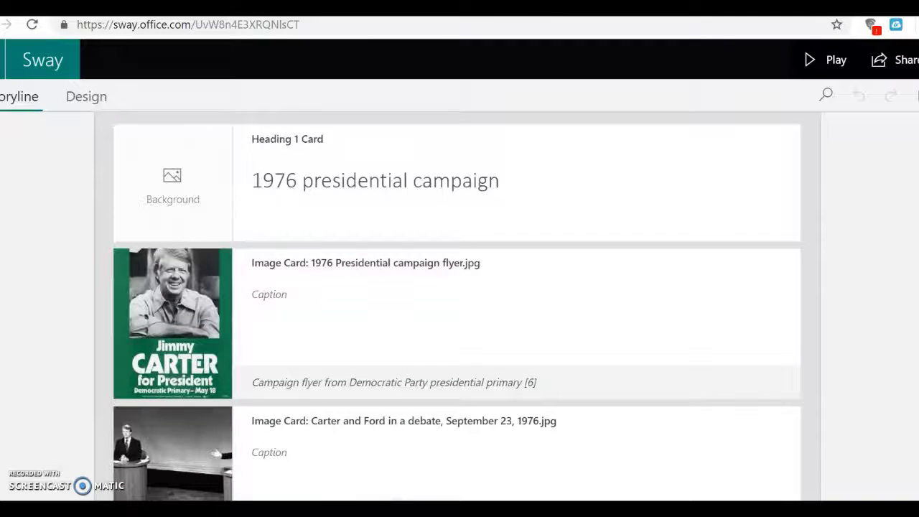
pyautogui.scroll(-12, 459, 301)
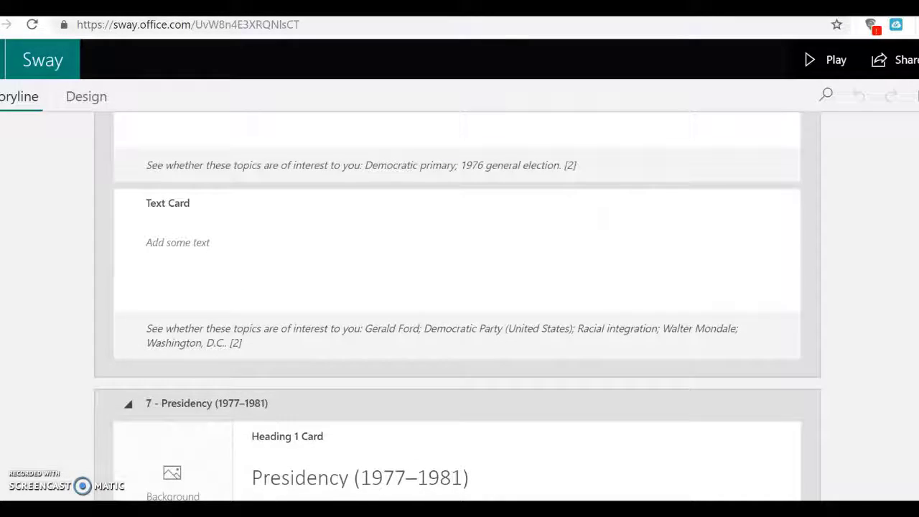
pyautogui.scroll(-20, 459, 301)
pyautogui.scroll(20, 459, 301)
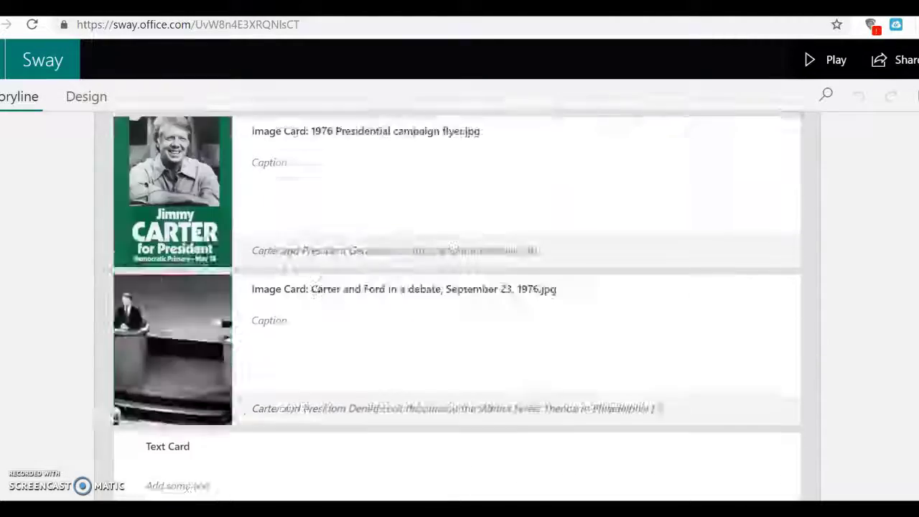
pyautogui.scroll(20, 459, 301)
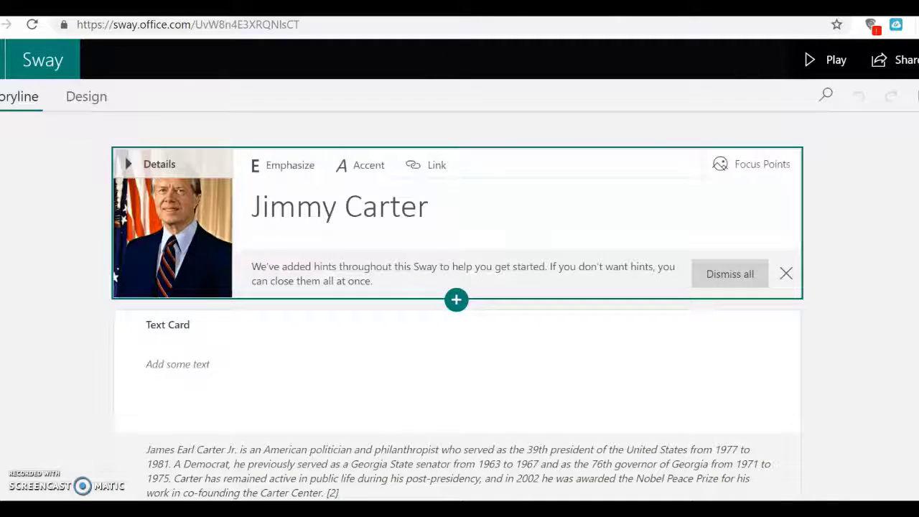
pyautogui.scroll(-5, 460, 302)
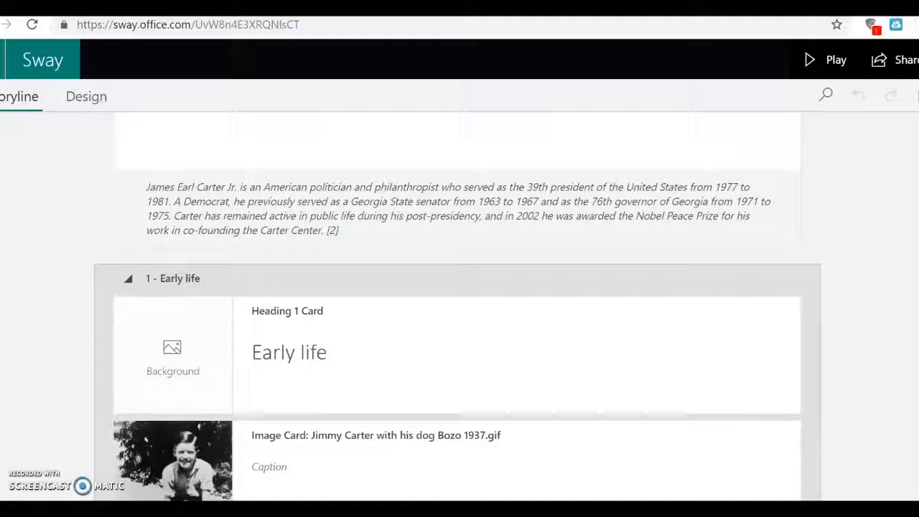
pyautogui.scroll(-8, 459, 301)
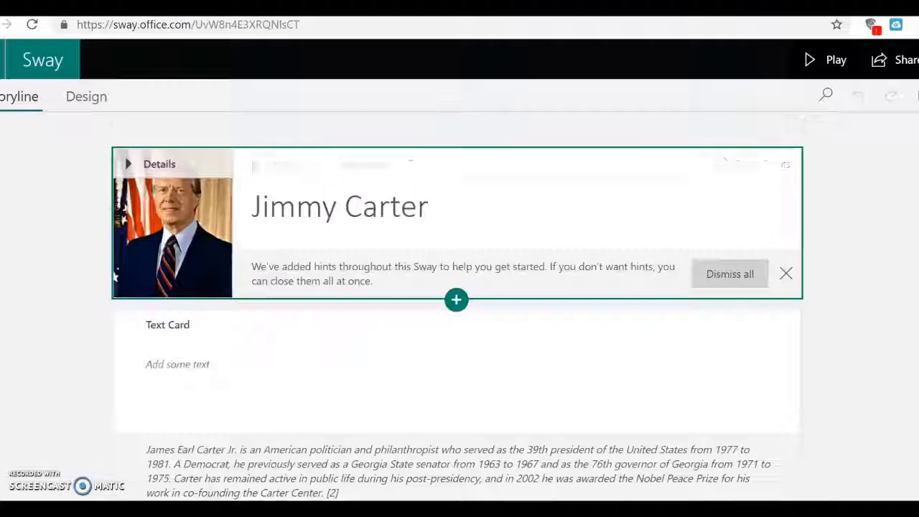
# - Play the Sway and review its sections from the title through the 1976 presidential campaign, returning to the title
pyautogui.click(819, 64)
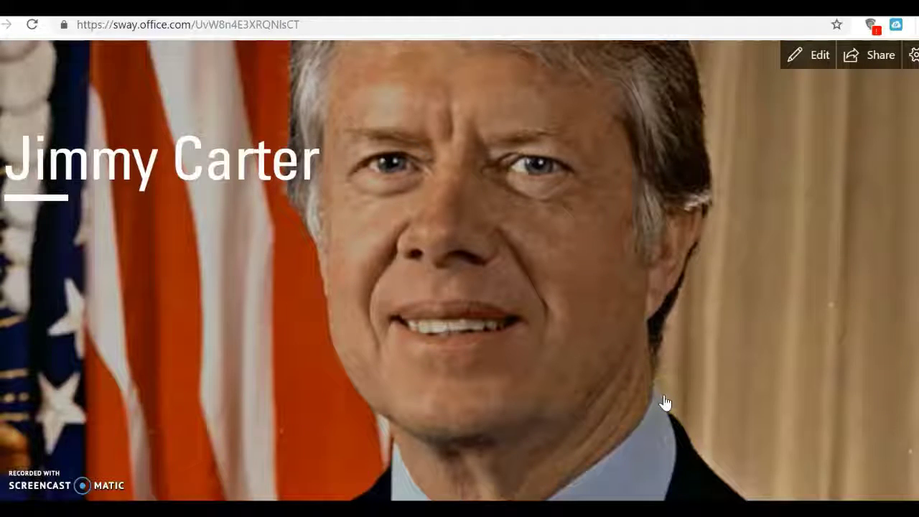
pyautogui.scroll(-3, 664, 402)
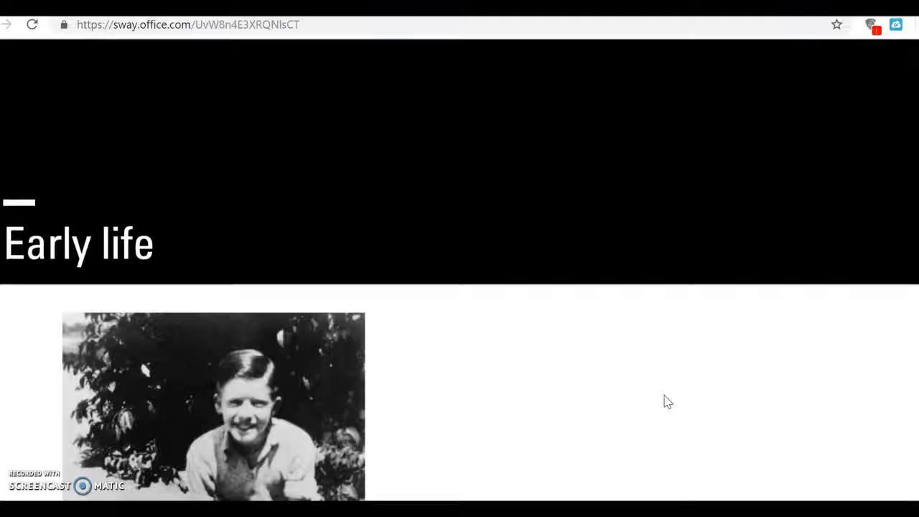
pyautogui.scroll(-1, 664, 402)
pyautogui.scroll(-3, 664, 401)
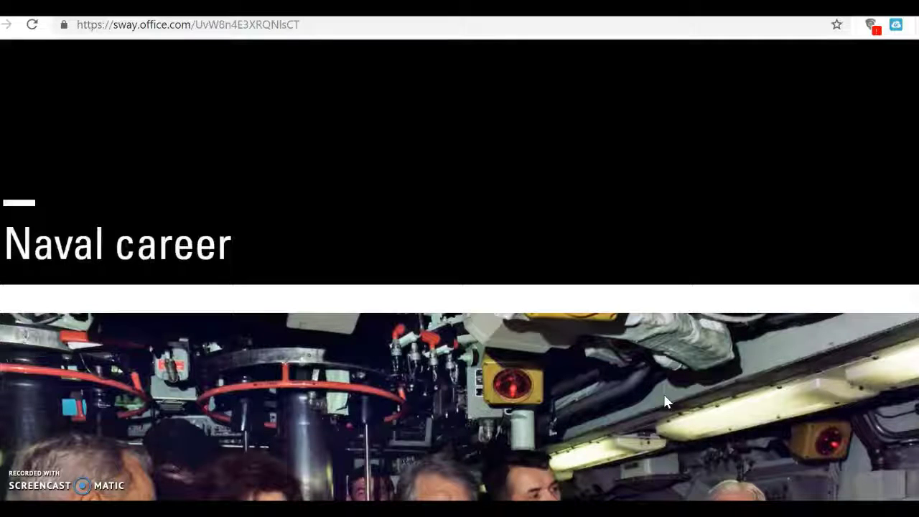
pyautogui.scroll(-3, 664, 402)
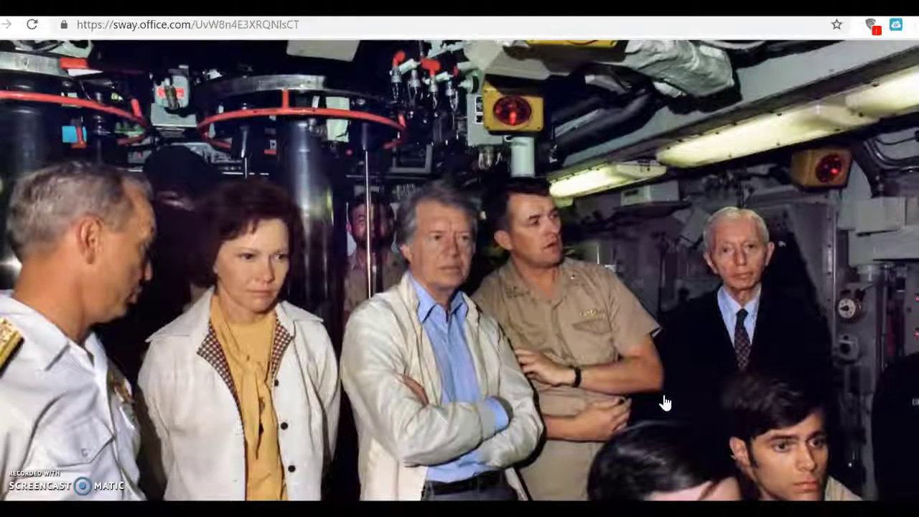
pyautogui.scroll(-1, 663, 402)
pyautogui.scroll(-2, 664, 402)
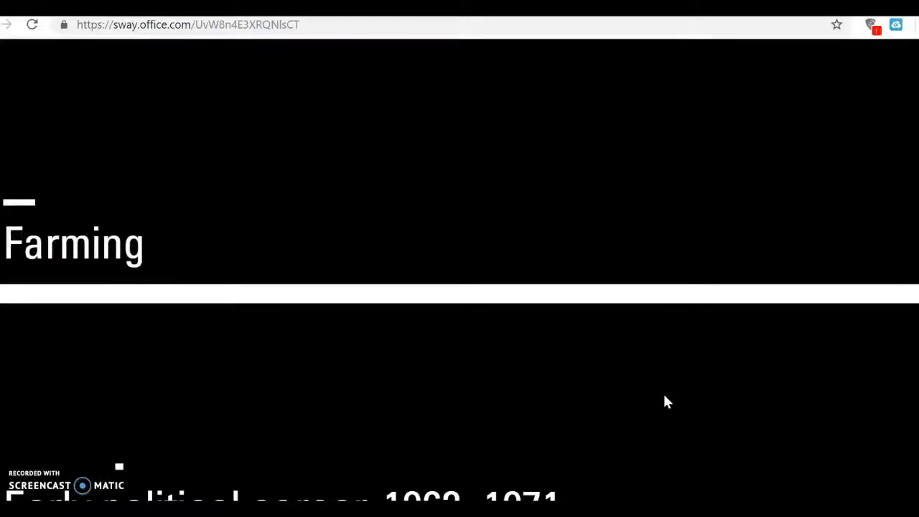
pyautogui.scroll(-3, 664, 402)
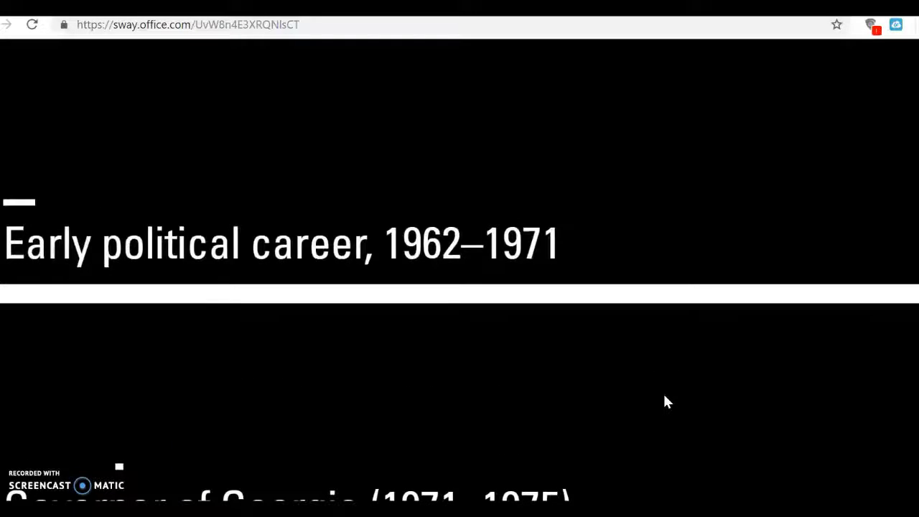
pyautogui.scroll(-3, 663, 400)
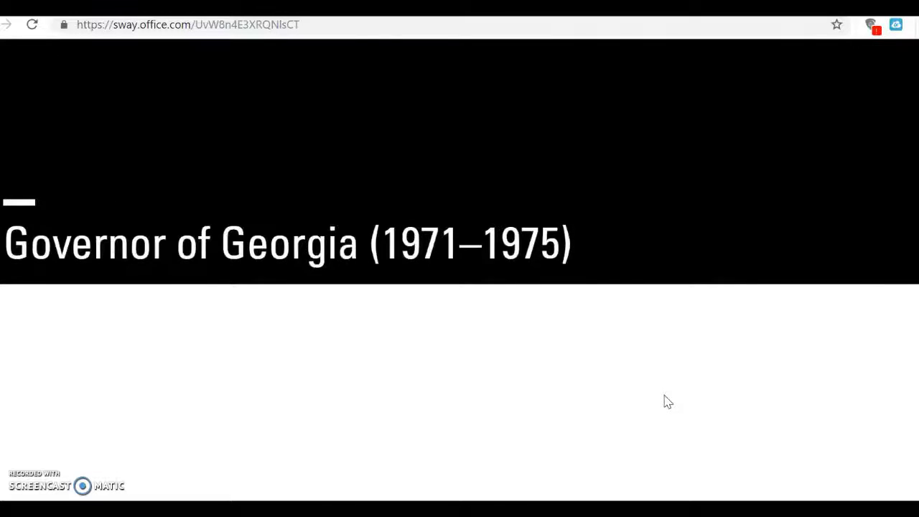
pyautogui.scroll(-3, 664, 402)
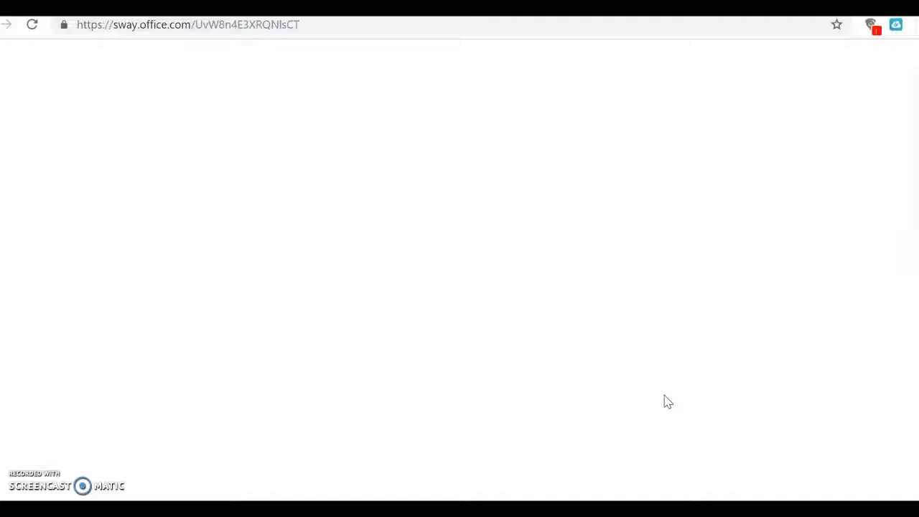
pyautogui.scroll(-3, 664, 402)
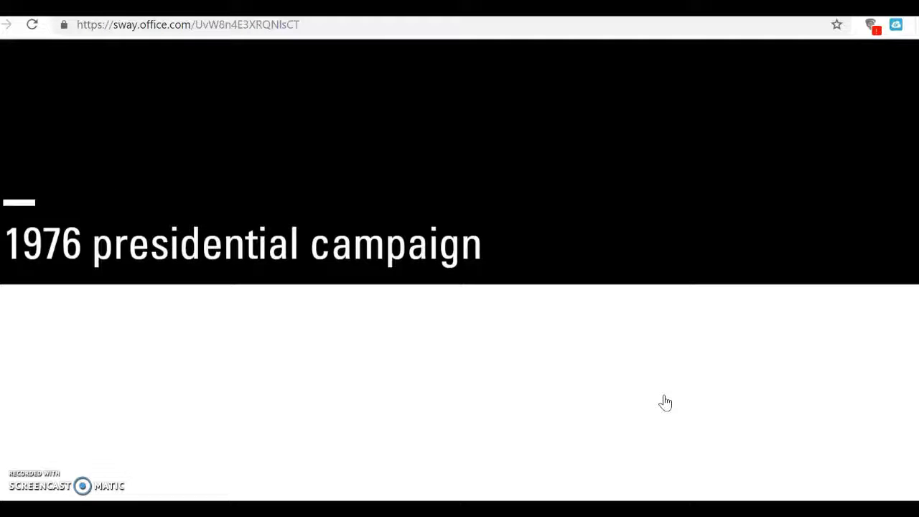
pyautogui.scroll(-3, 664, 401)
pyautogui.click(708, 373)
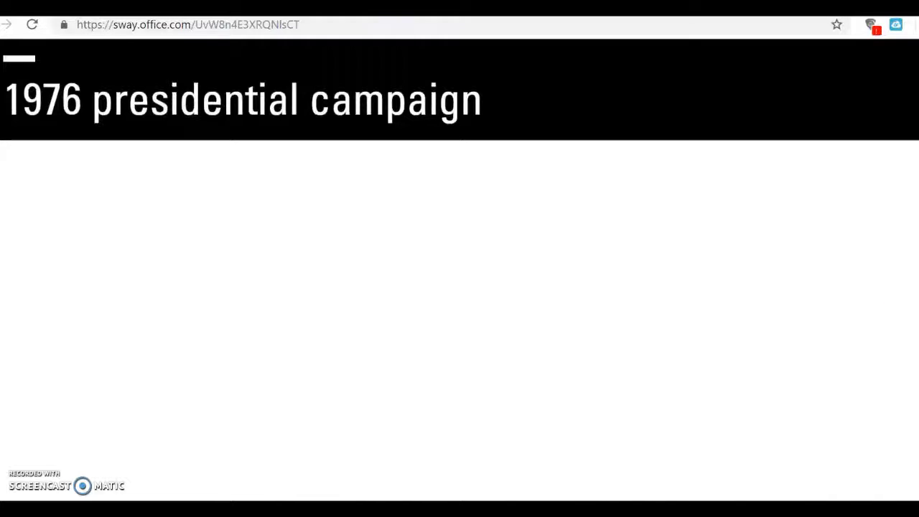
pyautogui.scroll(5, 459, 270)
pyautogui.scroll(8, 460, 270)
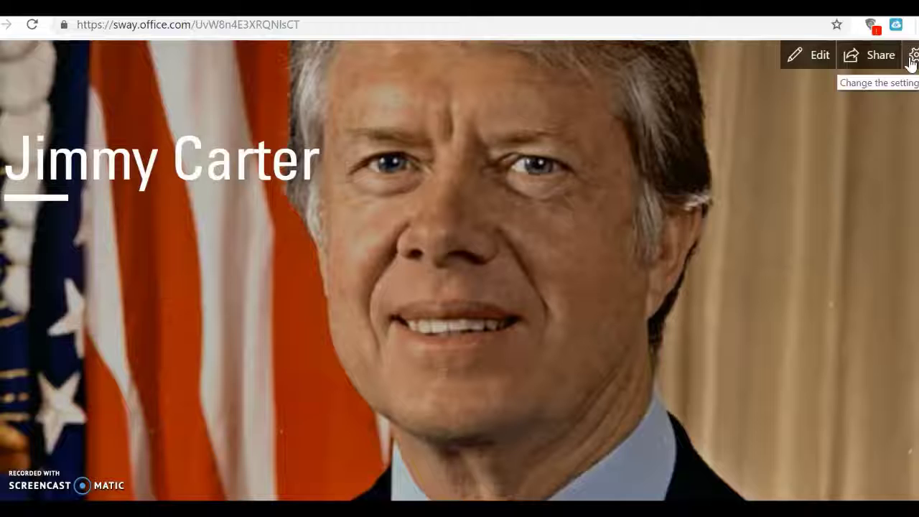
# - Change the playing Sway's layout to horizontal scrolling
pyautogui.click(911, 57)
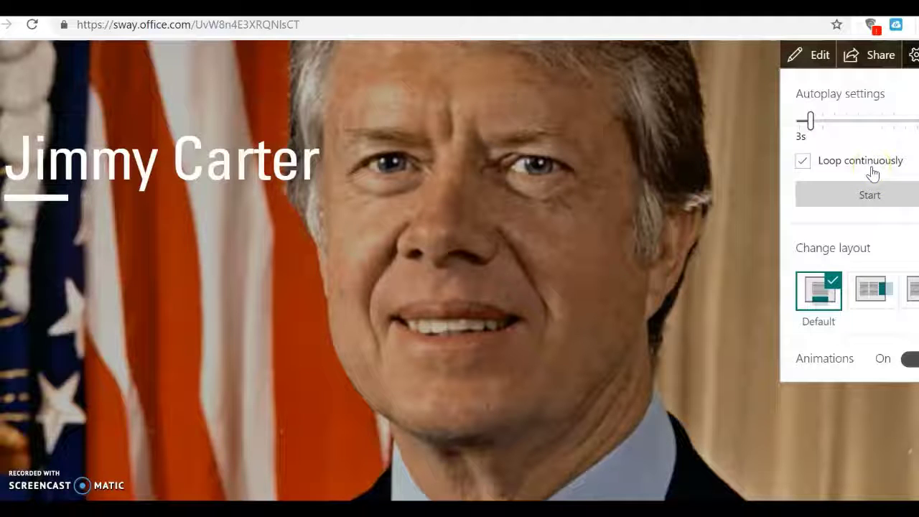
pyautogui.click(851, 259)
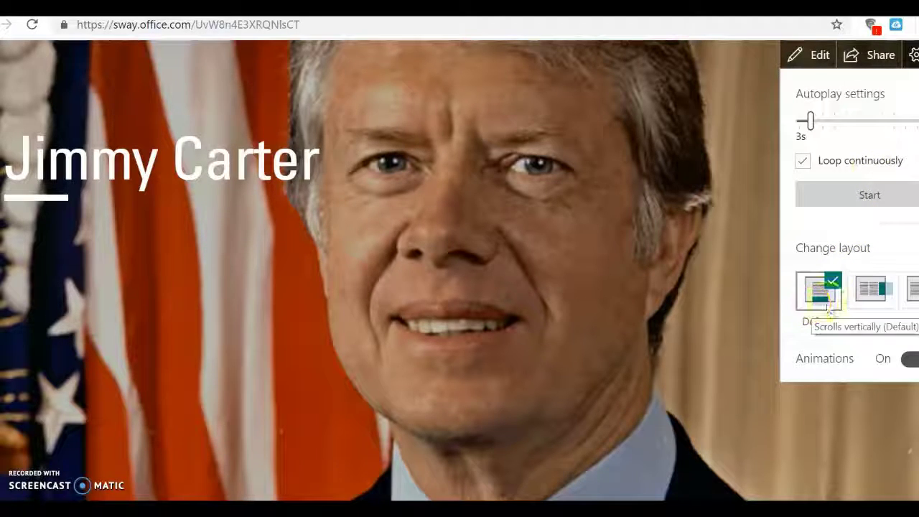
pyautogui.click(874, 296)
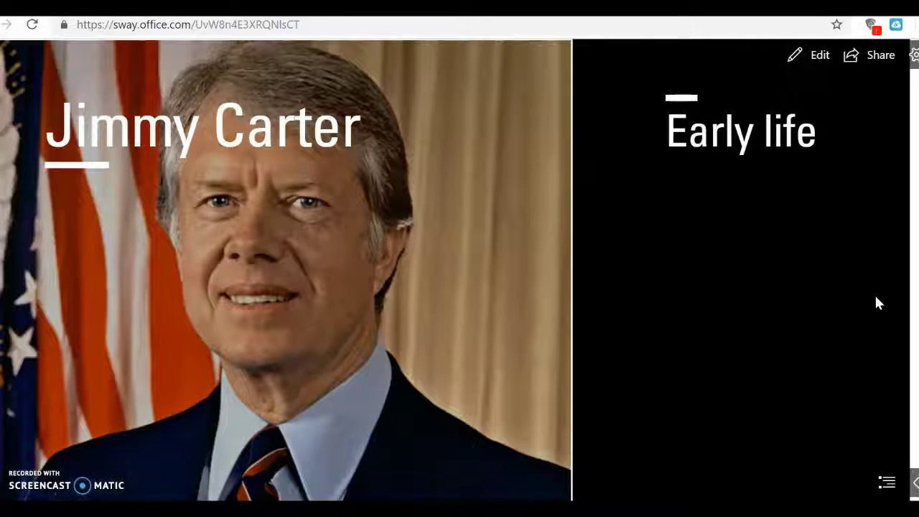
# - Review the horizontally scrolling presentation from the title through every section to the end of the references
pyautogui.click(910, 482)
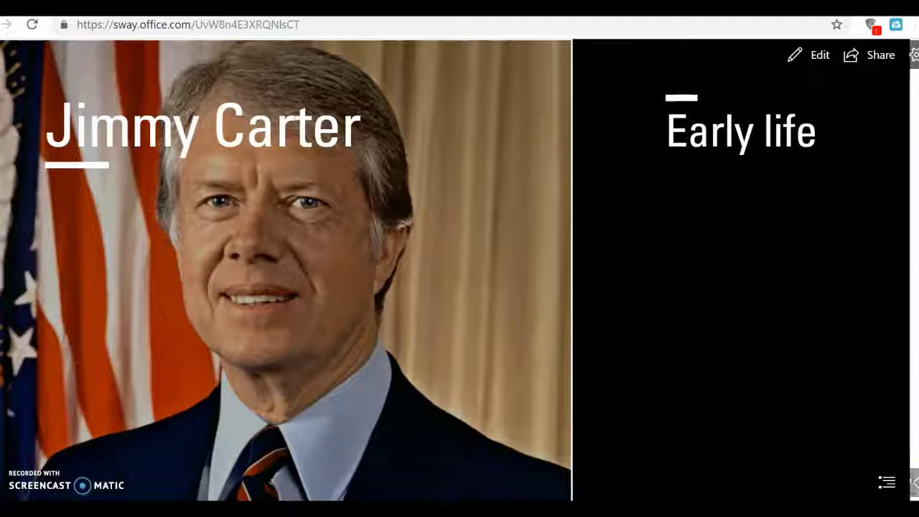
pyautogui.scroll(-3, 459, 270)
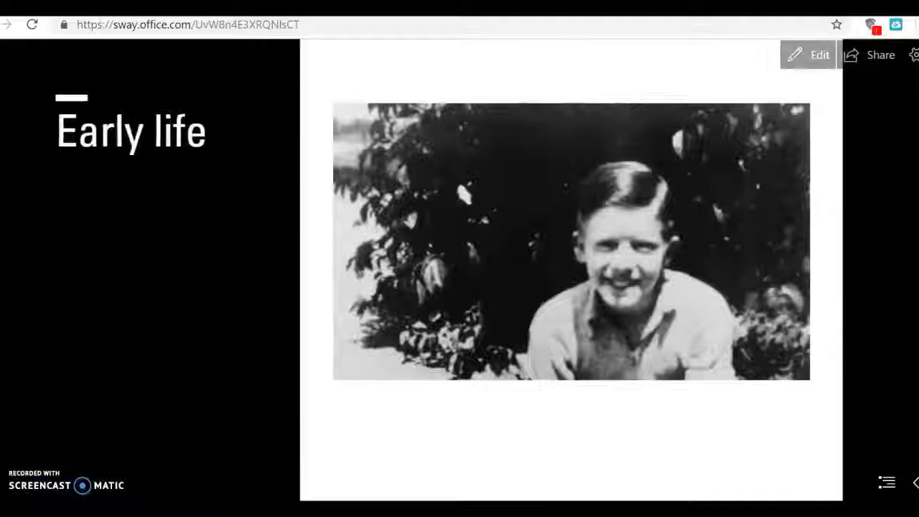
pyautogui.scroll(-3, 459, 270)
pyautogui.scroll(-2, 459, 270)
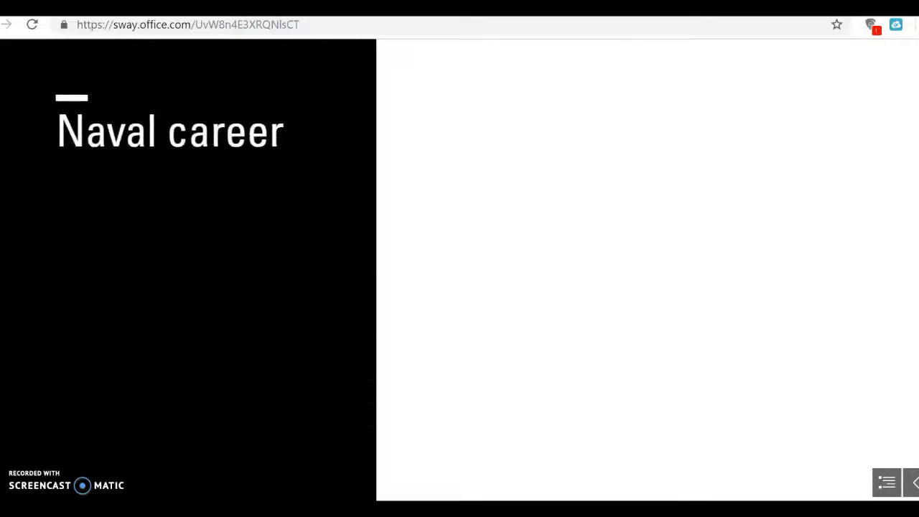
pyautogui.scroll(-1, 459, 270)
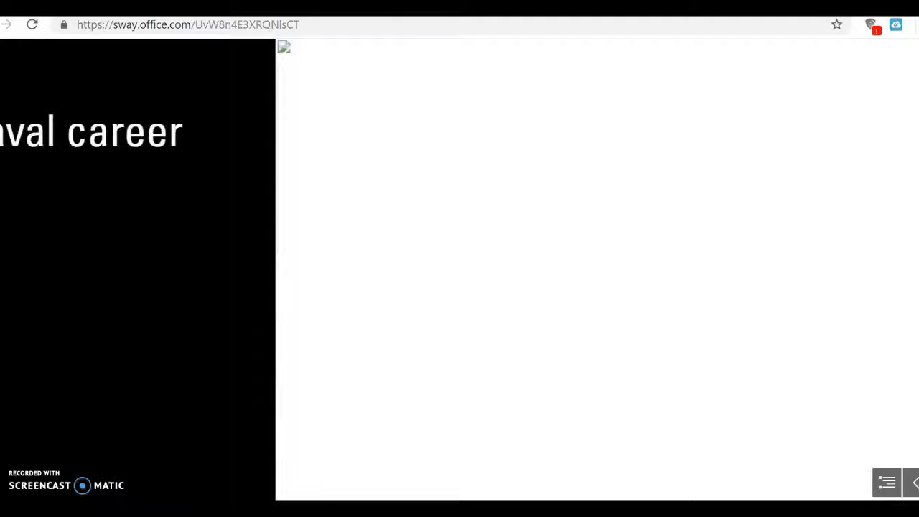
pyautogui.scroll(-8, 459, 269)
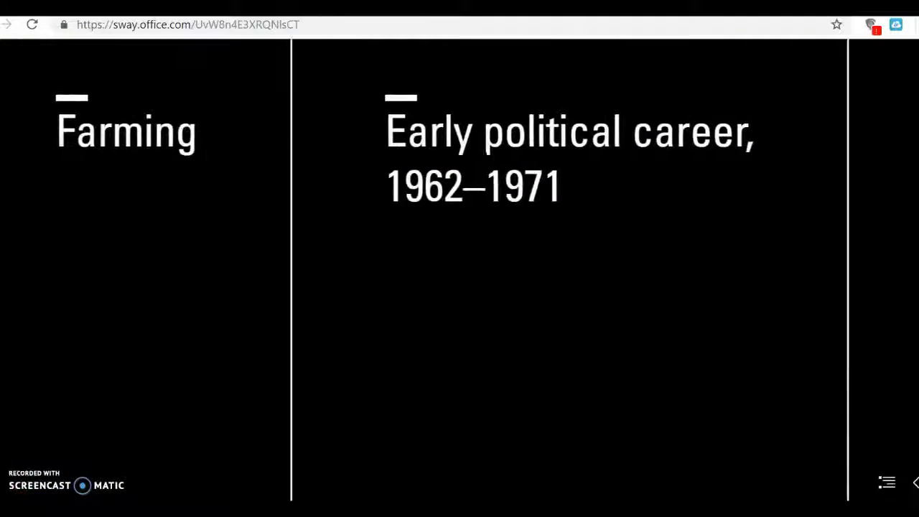
pyautogui.scroll(-5, 459, 270)
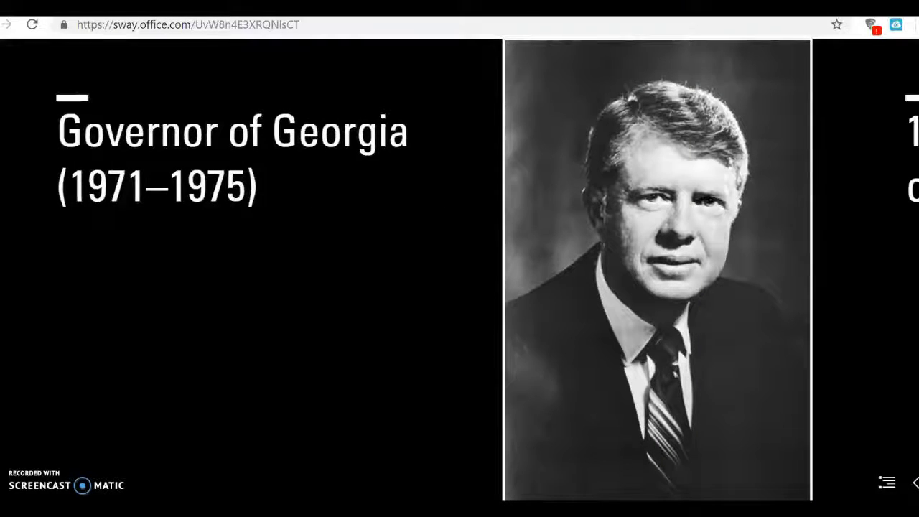
pyautogui.scroll(-5, 459, 270)
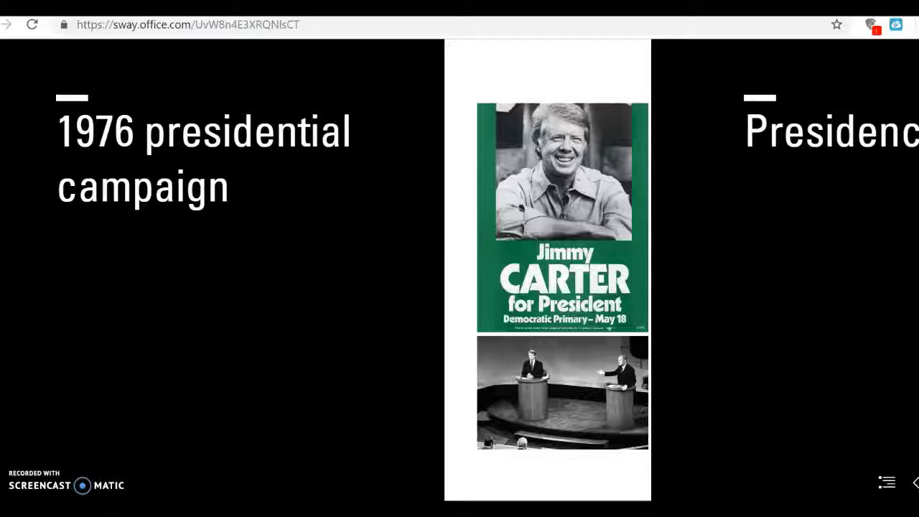
pyautogui.press('Right')
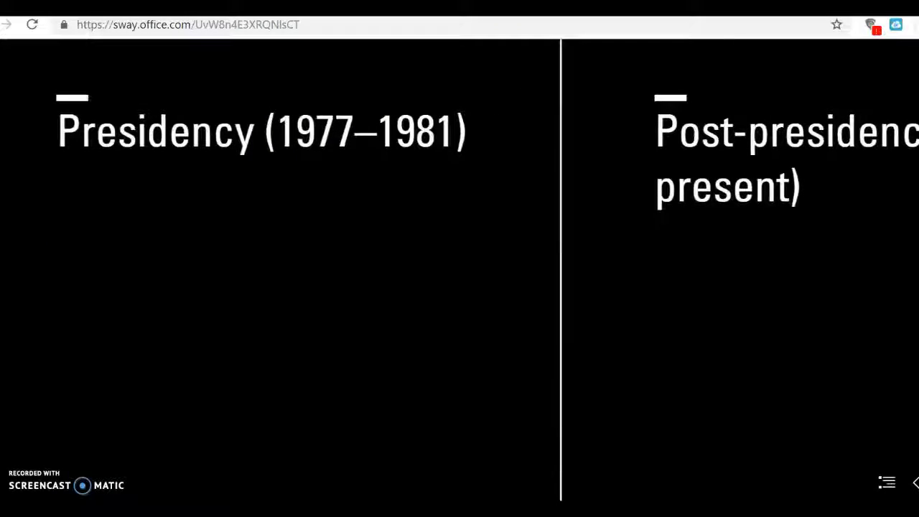
pyautogui.press('Right')
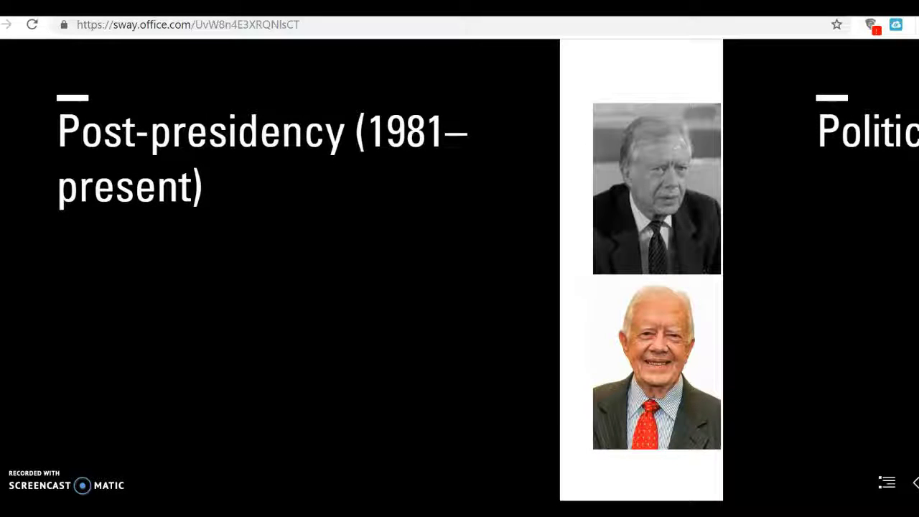
pyautogui.press('Right')
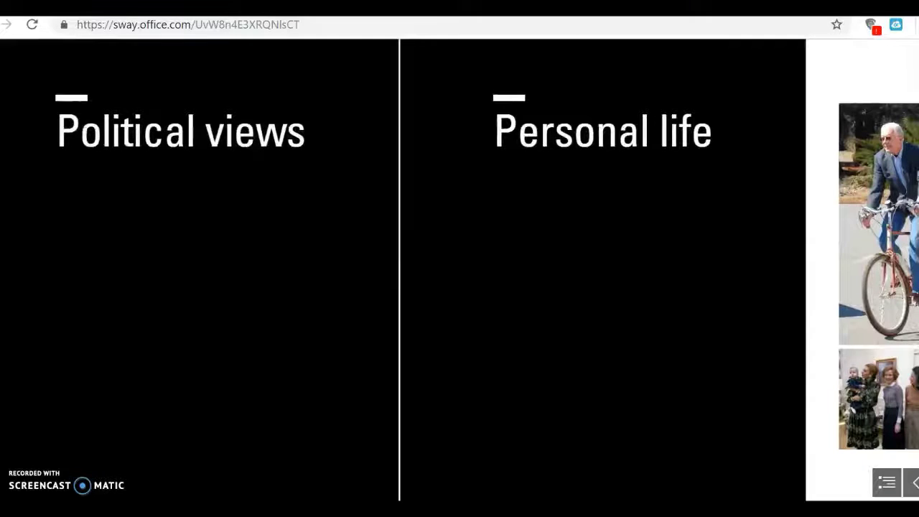
pyautogui.press('Right')
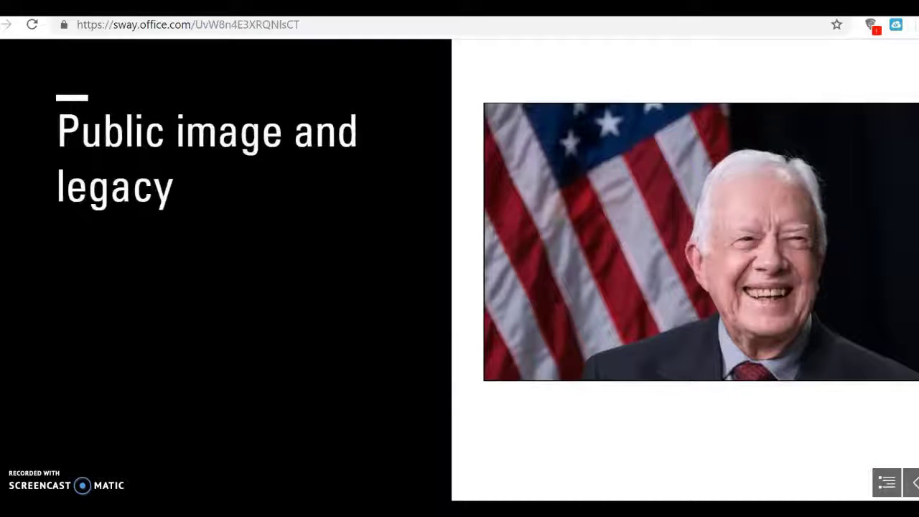
pyautogui.press('Right')
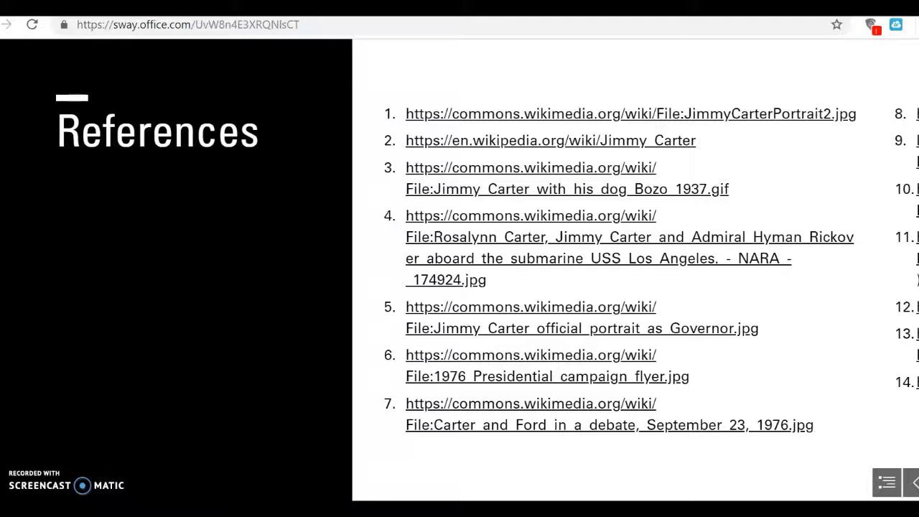
pyautogui.press('Right')
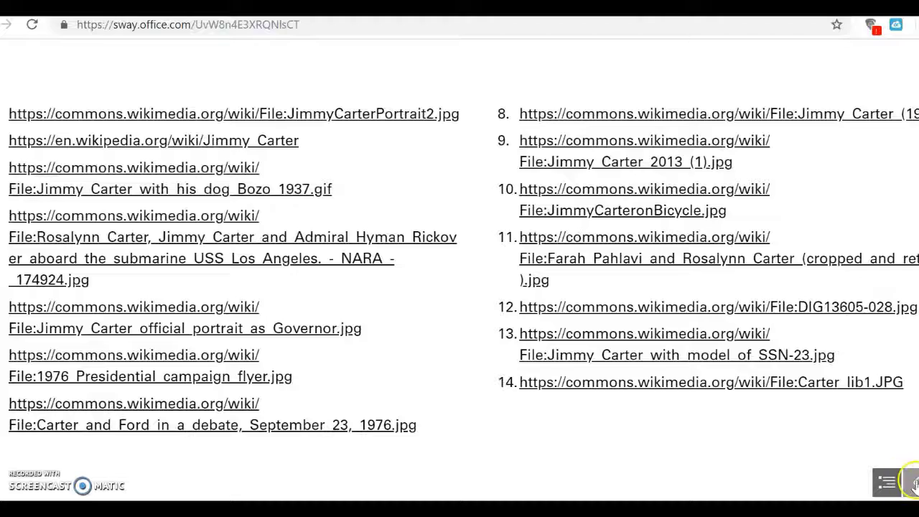
# - Go back through the presentation from the references to the 1976 presidential campaign section
pyautogui.click(910, 482)
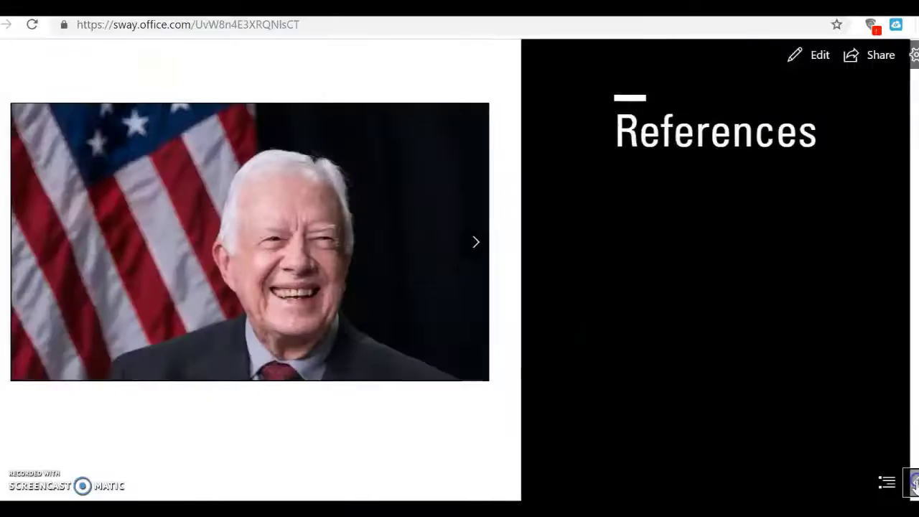
pyautogui.click(909, 483)
pyautogui.click(910, 483)
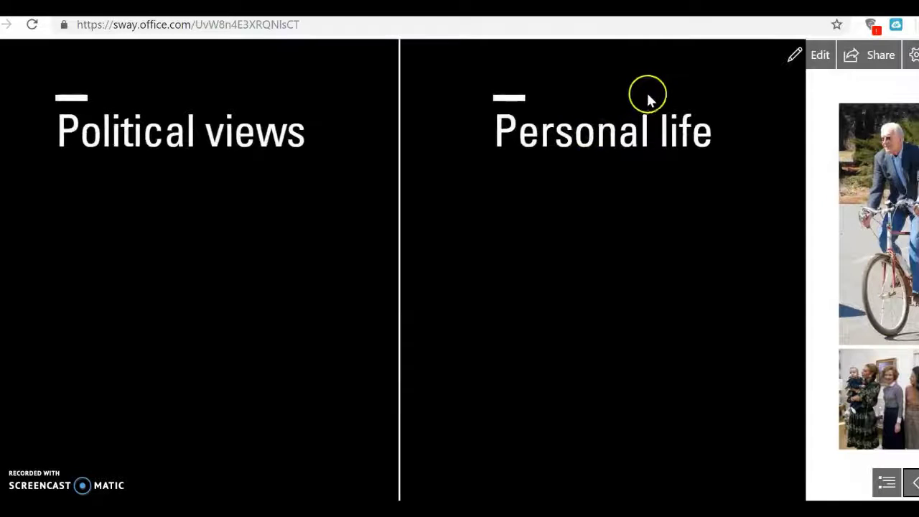
pyautogui.click(911, 486)
pyautogui.click(911, 488)
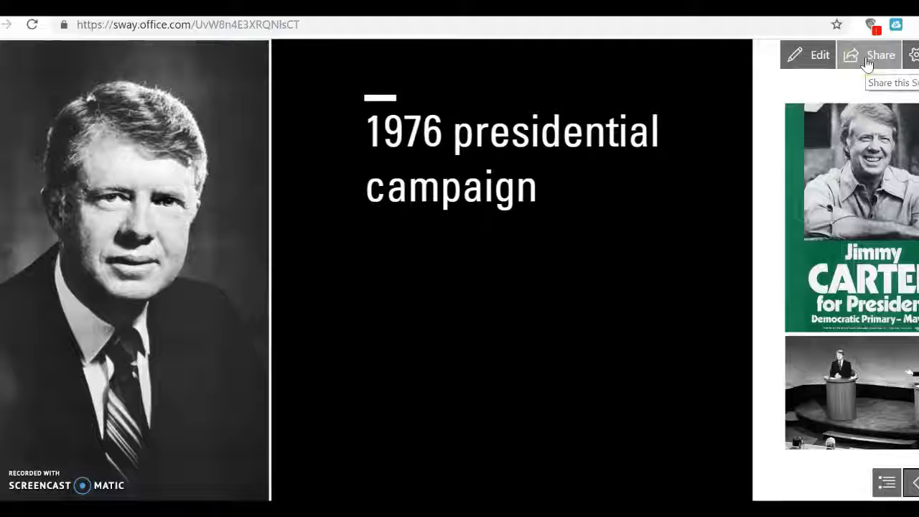
# - Return to editing the Sway and examine its sharing options, comparing the edit and view invitation links
pyautogui.click(800, 66)
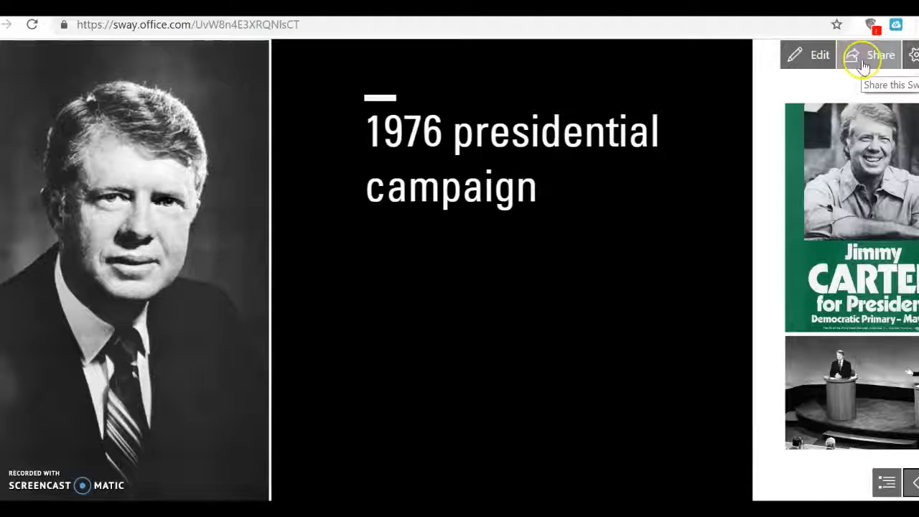
pyautogui.click(805, 63)
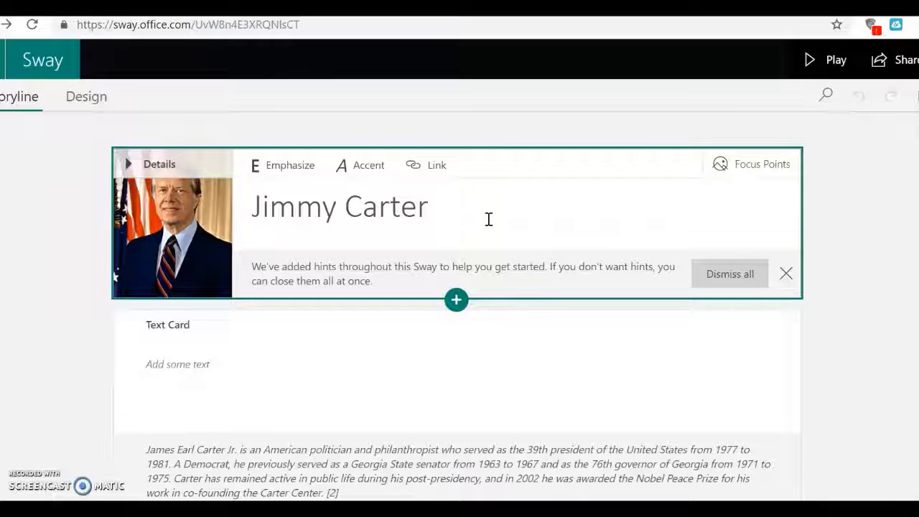
pyautogui.click(879, 65)
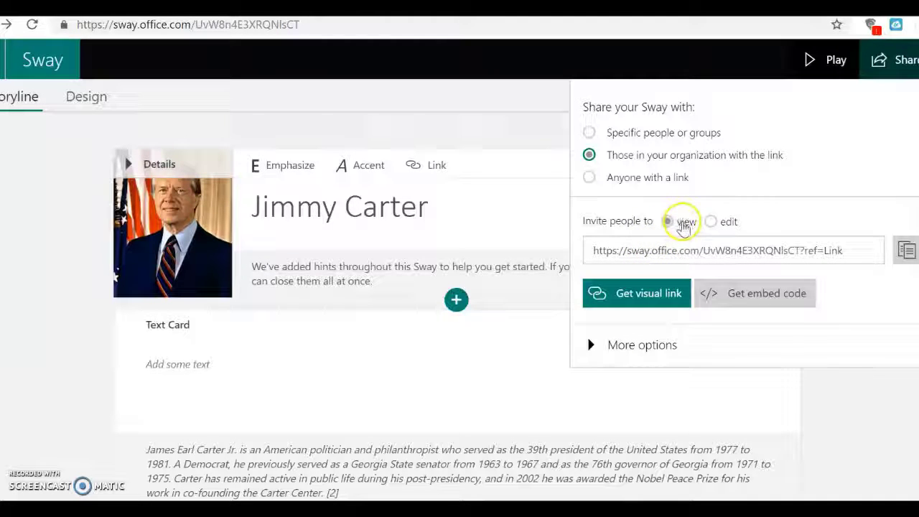
pyautogui.click(710, 222)
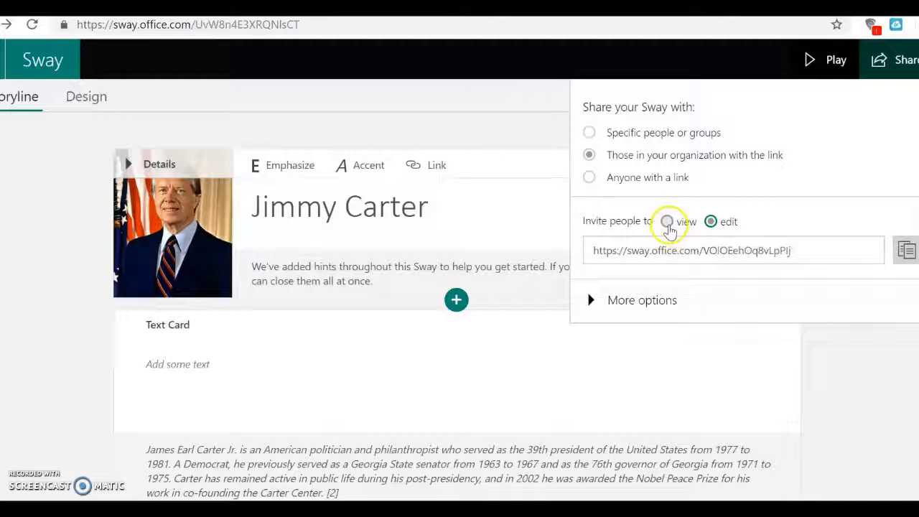
pyautogui.click(667, 222)
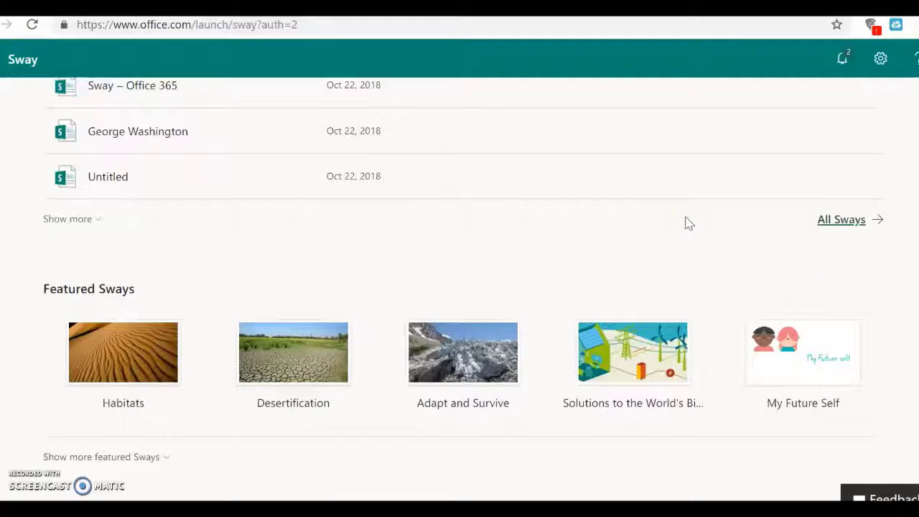
# - Show the full list of Sways and move the Jimmy Carter Sway edited on 2/11/2019 to the Recycle Bin
pyautogui.click(847, 227)
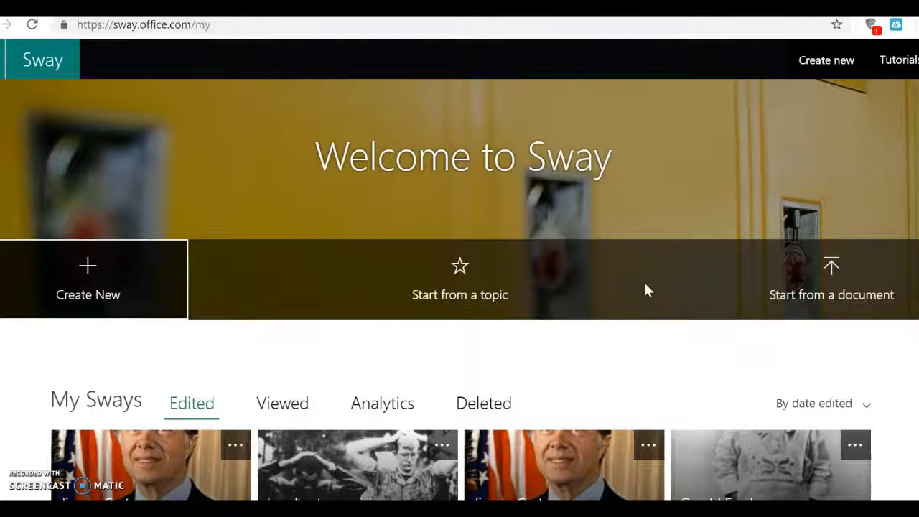
pyautogui.scroll(-1, 646, 285)
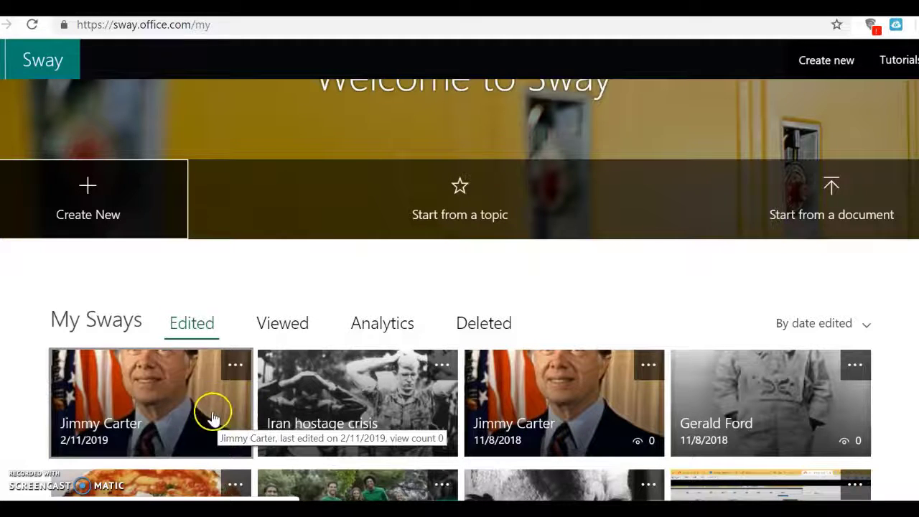
pyautogui.click(237, 369)
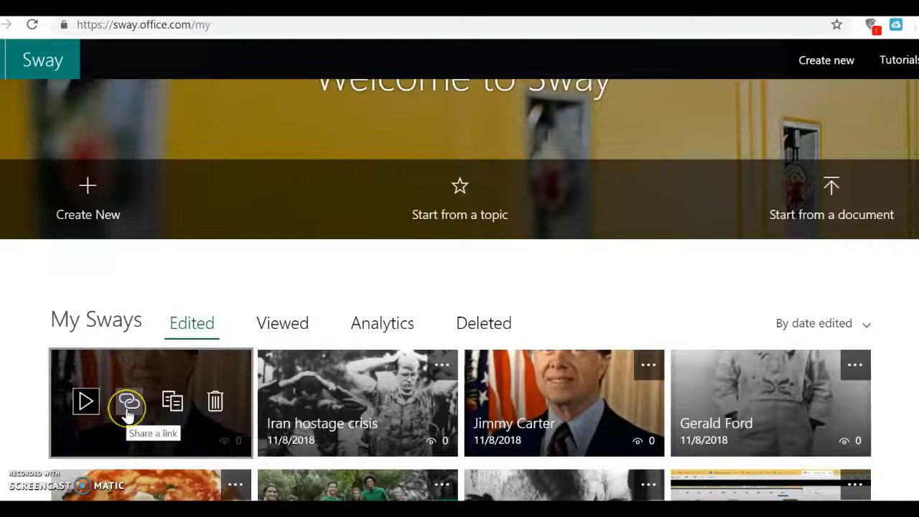
pyautogui.click(215, 403)
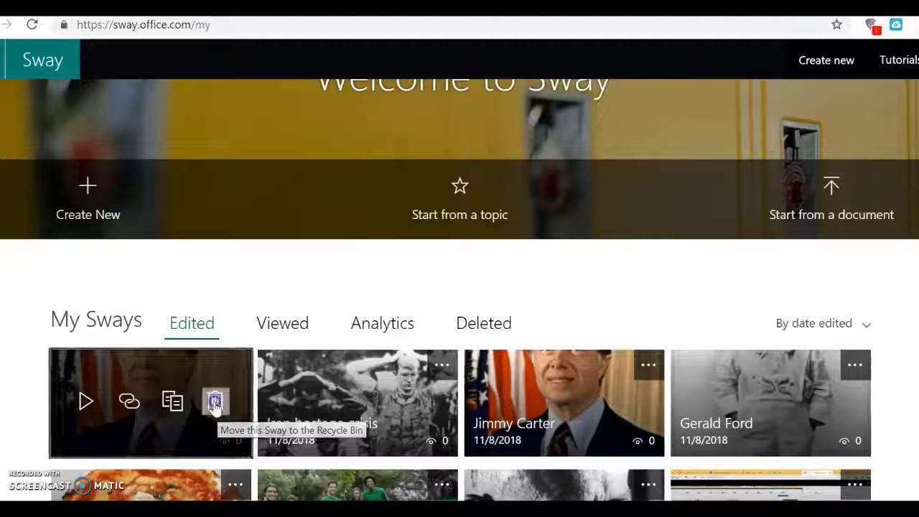
pyautogui.click(153, 406)
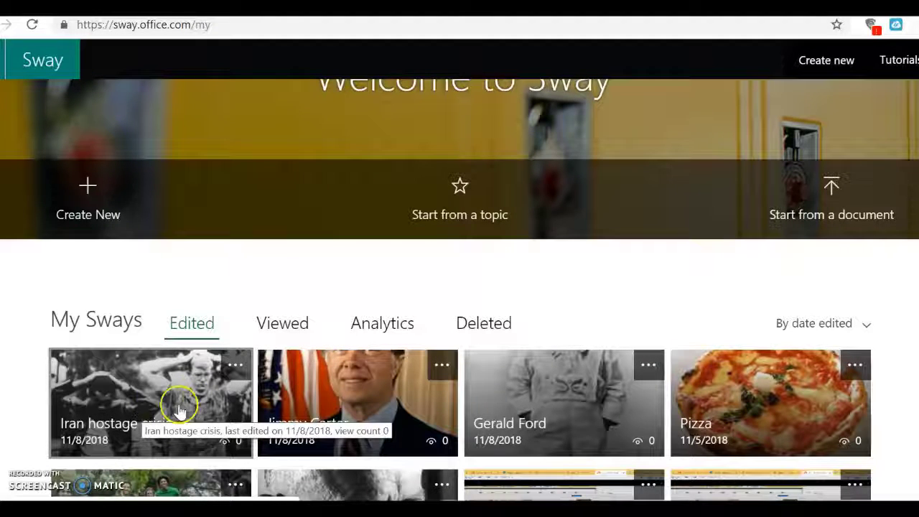
# - Delete the Iran hostage crisis Sway from the edited Sways
pyautogui.click(236, 369)
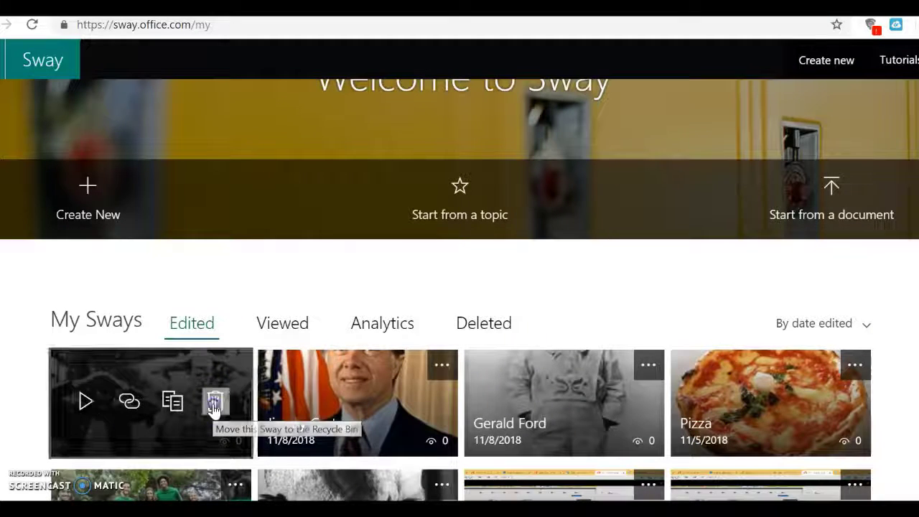
pyautogui.click(216, 404)
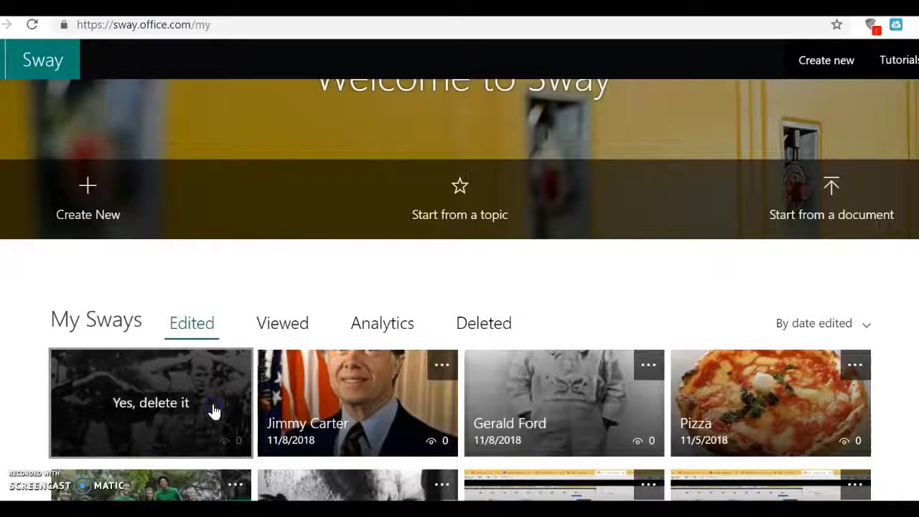
pyautogui.click(146, 404)
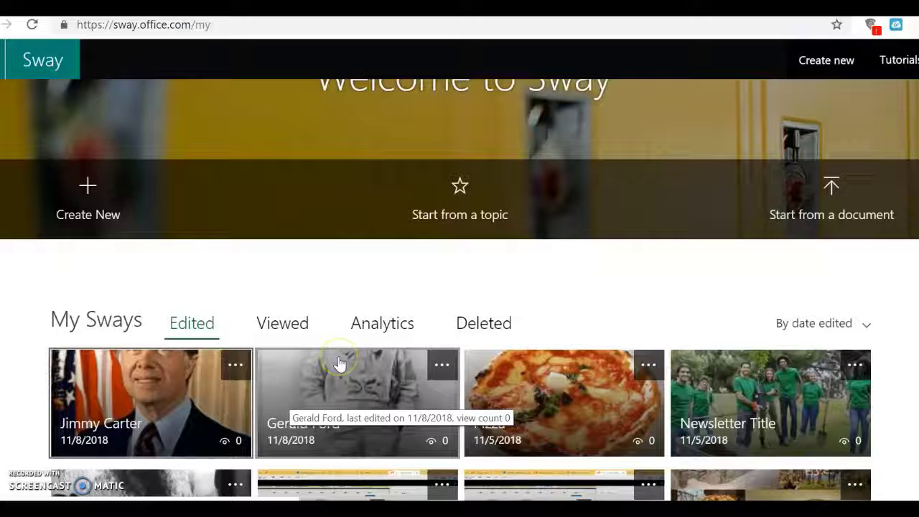
# - Open the Gerald Ford Sway from the edited Sways
pyautogui.scroll(1, 339, 364)
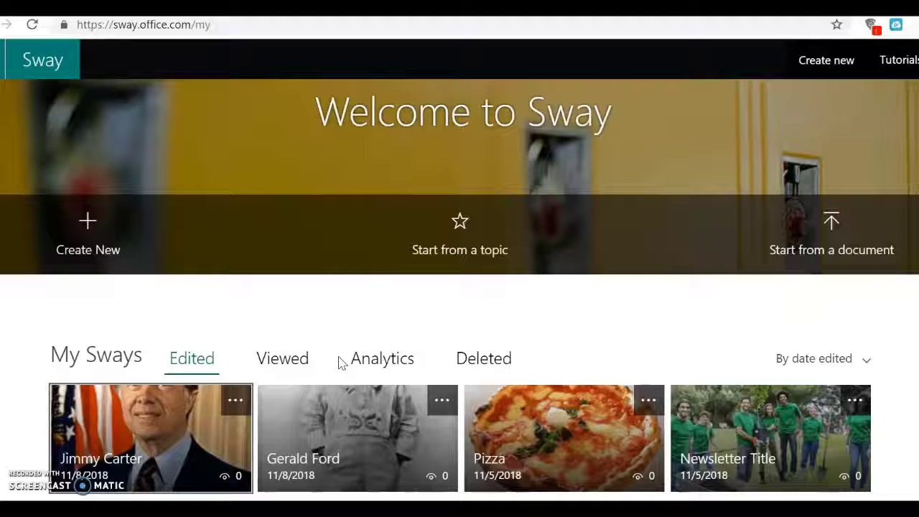
pyautogui.click(403, 454)
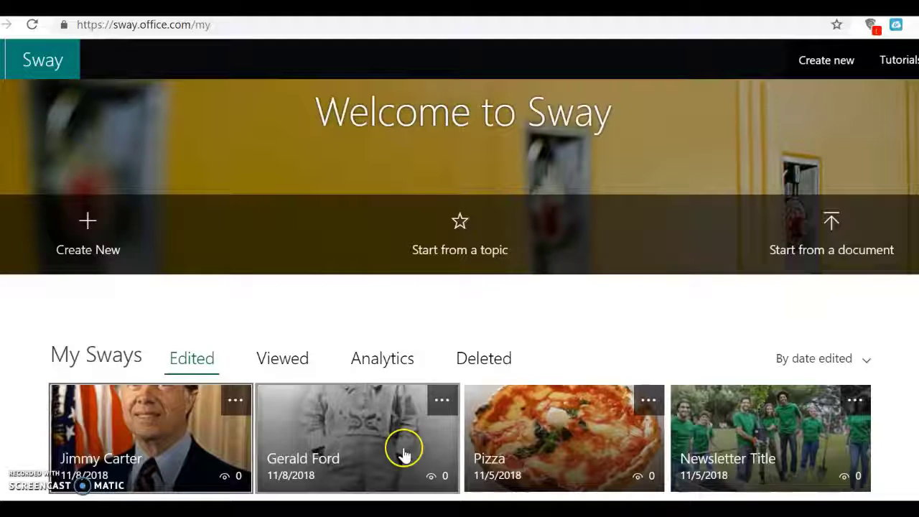